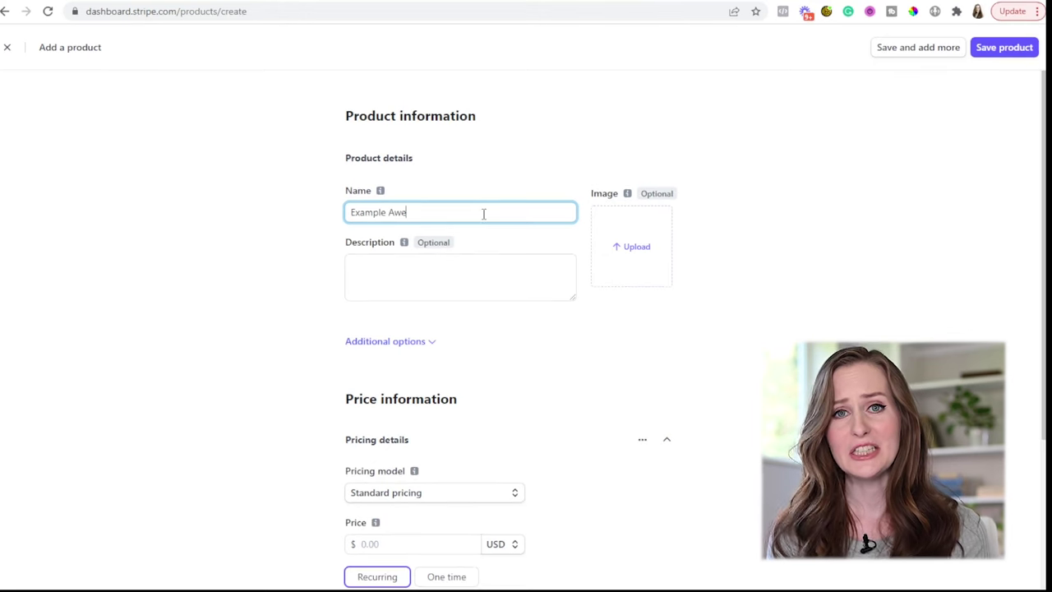
- Complete the product name 'Example Awesome Course' and add a product image
{"action": "type", "text": "some Course"}
{"action": "left_click", "coordinate": [644, 259]}
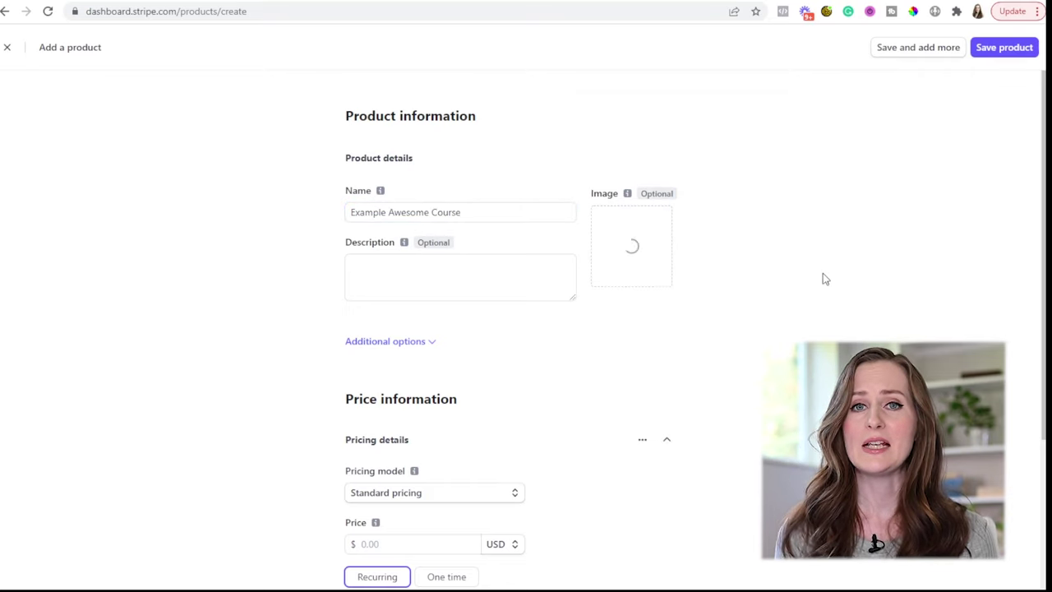
{"action": "scroll", "coordinate": [852, 284], "scroll_direction": "down", "scroll_amount": 3}
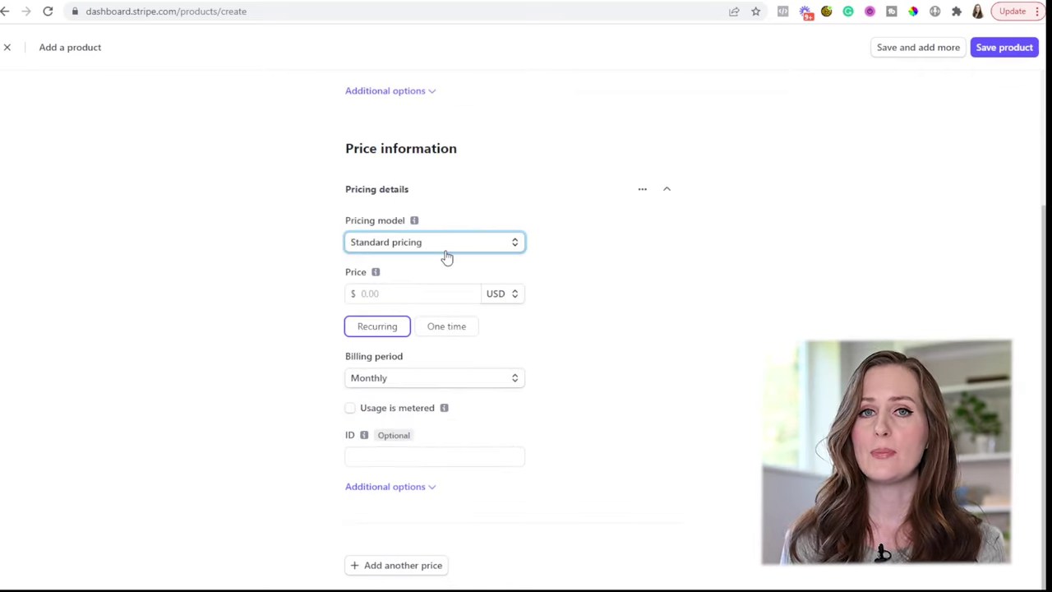
- Price the product at $100.00 USD and save it
{"action": "left_click", "coordinate": [415, 293]}
{"action": "type", "text": "100"}
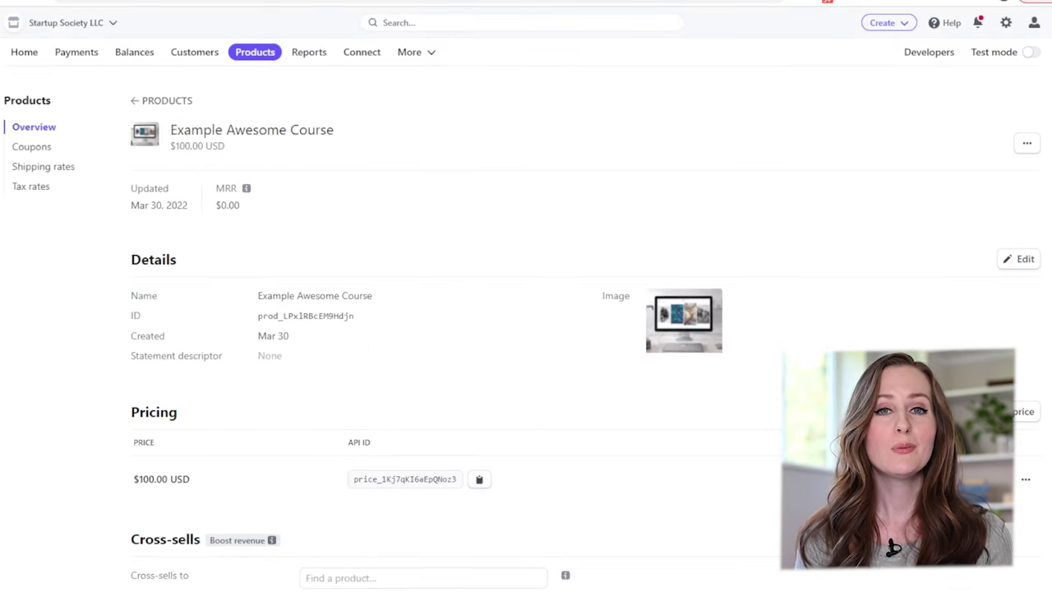
{"action": "scroll", "coordinate": [526, 329], "scroll_direction": "down", "scroll_amount": 3}
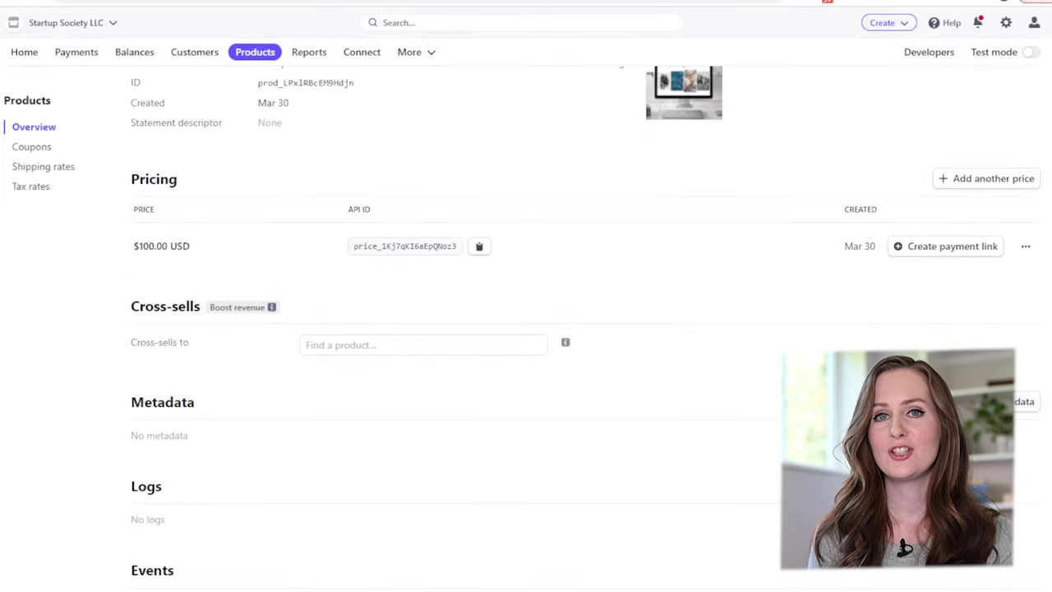
{"action": "scroll", "coordinate": [981, 159], "scroll_direction": "up", "scroll_amount": 3}
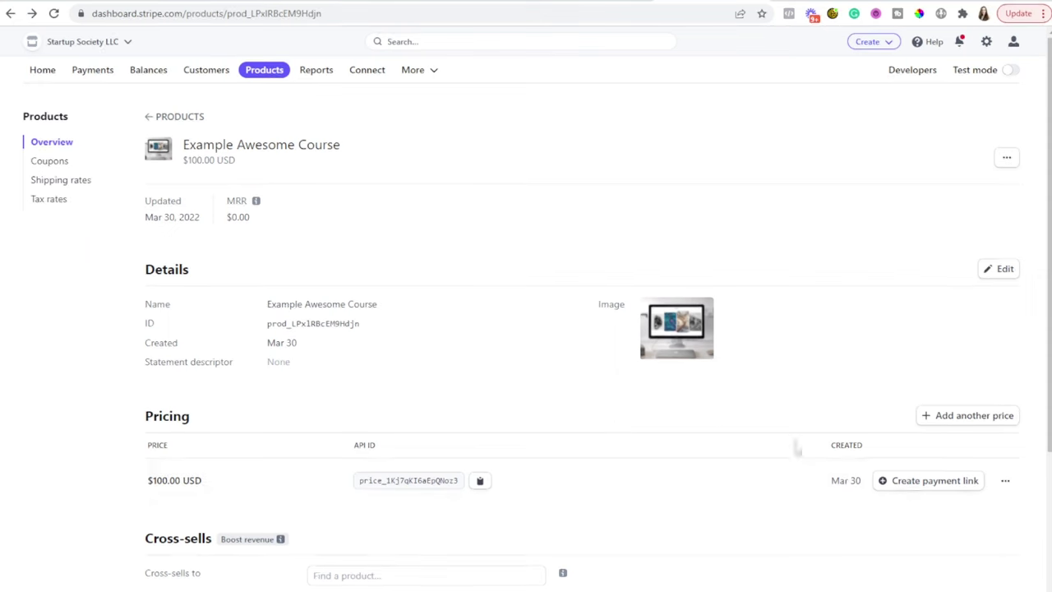
{"action": "left_click", "coordinate": [927, 483]}
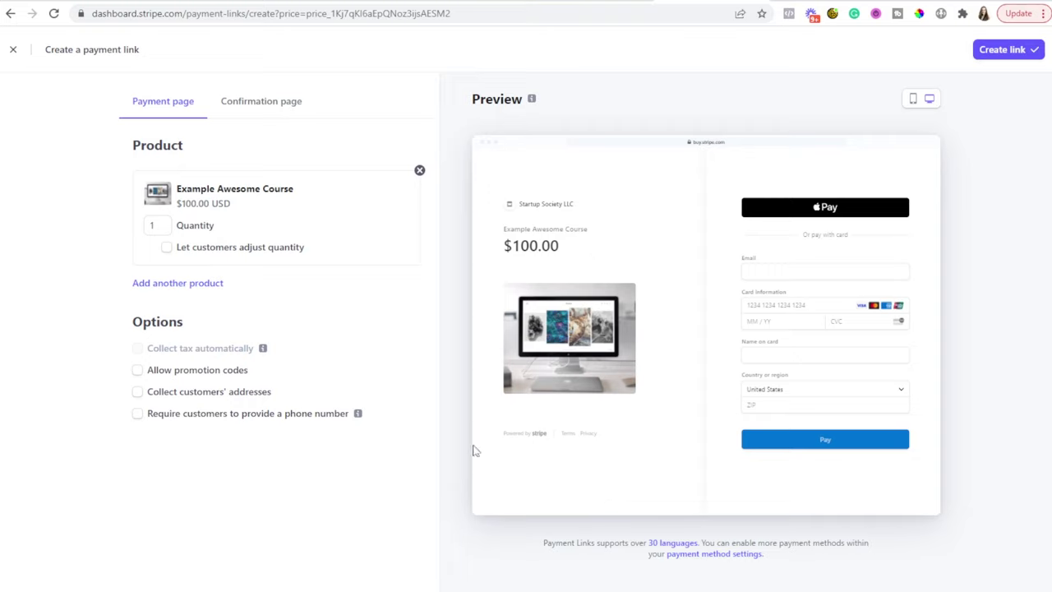
- Generate the Example Awesome Course payment link and open its buy.stripe.com checkout page
{"action": "left_click", "coordinate": [1023, 53]}
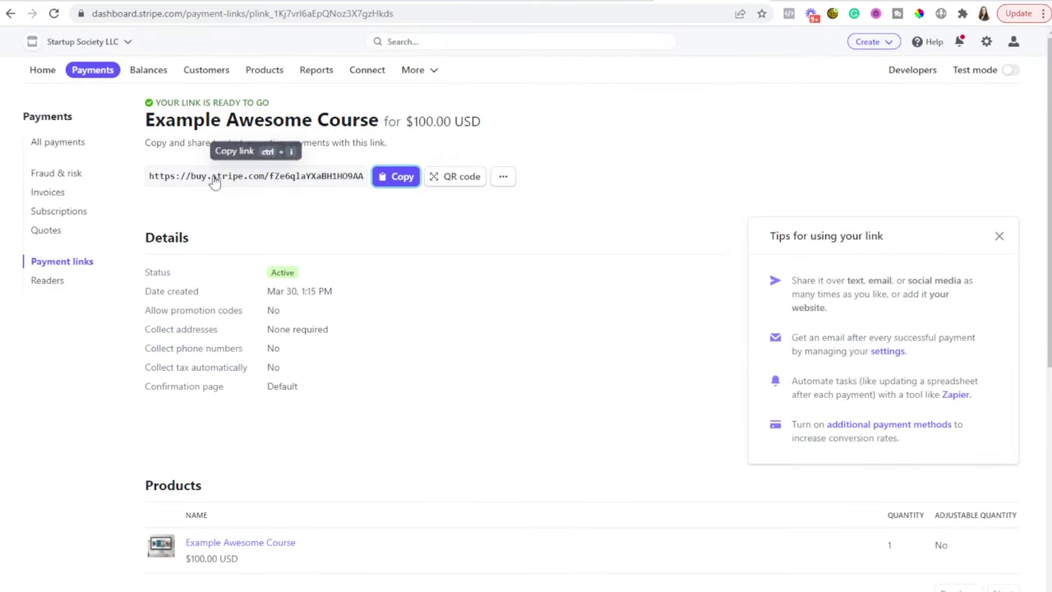
{"action": "left_click", "coordinate": [255, 176]}
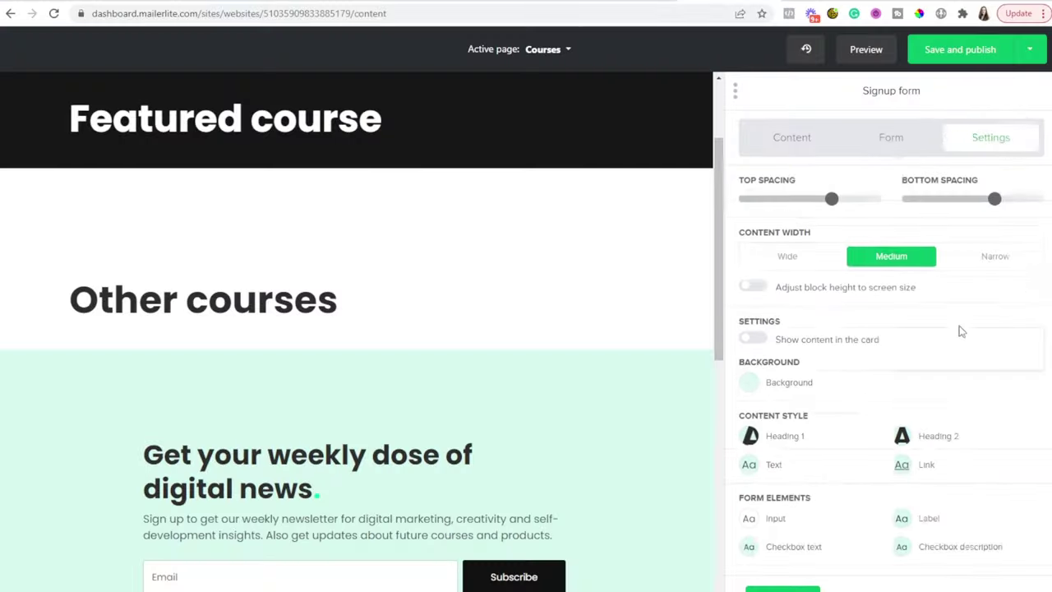
- Create a Website-type site named with the account owner's name and save its details
{"action": "scroll", "coordinate": [961, 331], "scroll_direction": "down", "scroll_amount": 2}
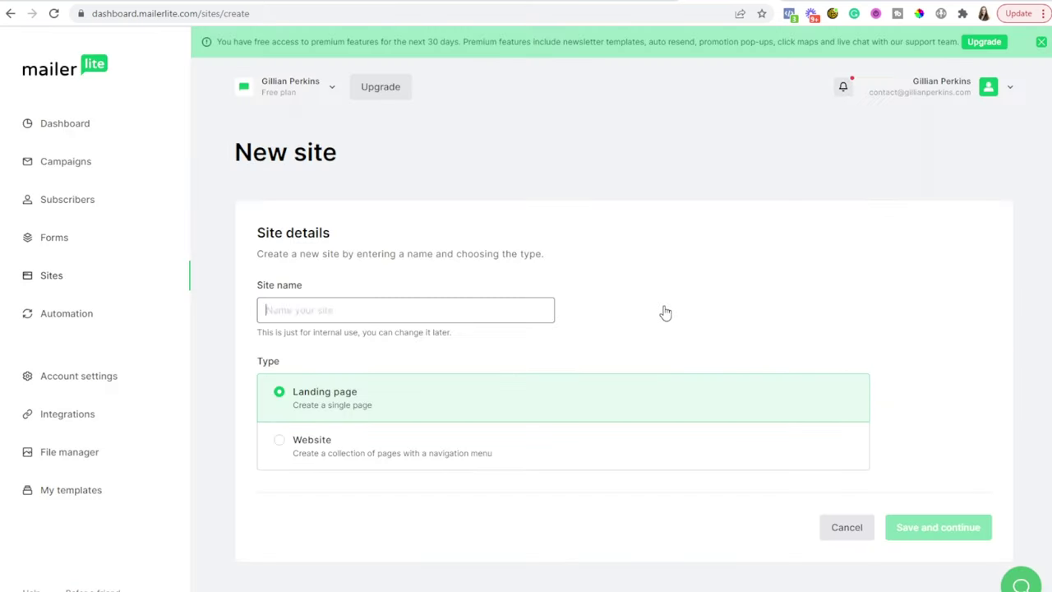
{"action": "type", "text": "Gillian Pe"}
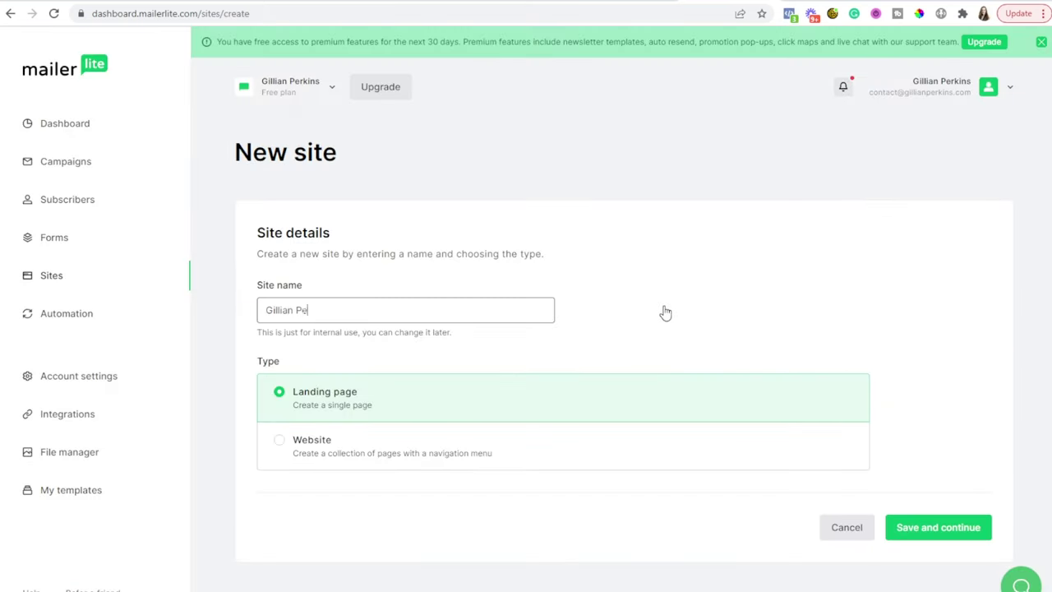
{"action": "type", "text": "rkins"}
{"action": "left_click", "coordinate": [485, 446]}
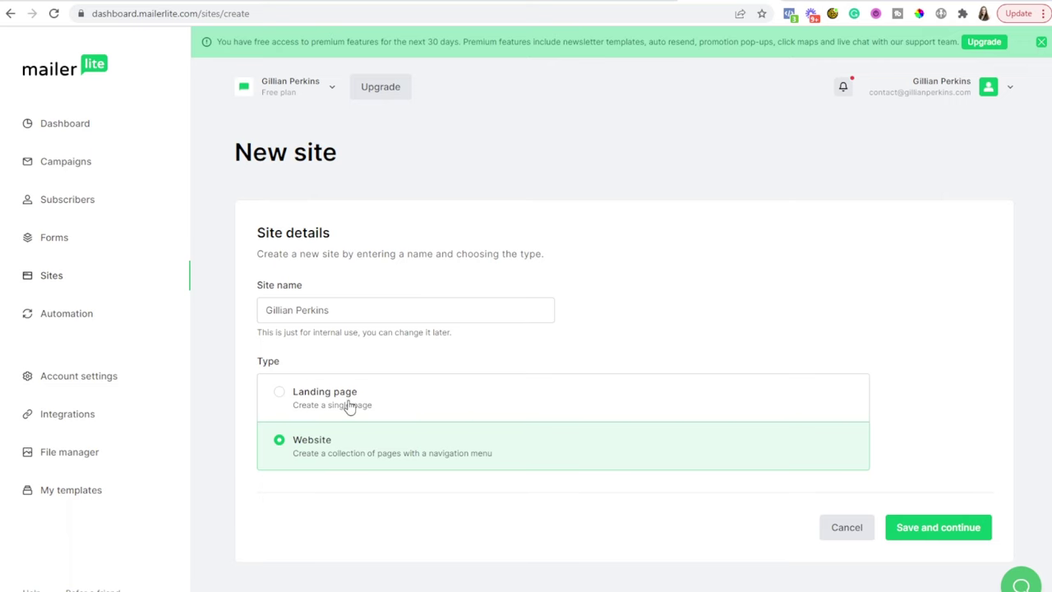
{"action": "left_click", "coordinate": [926, 537]}
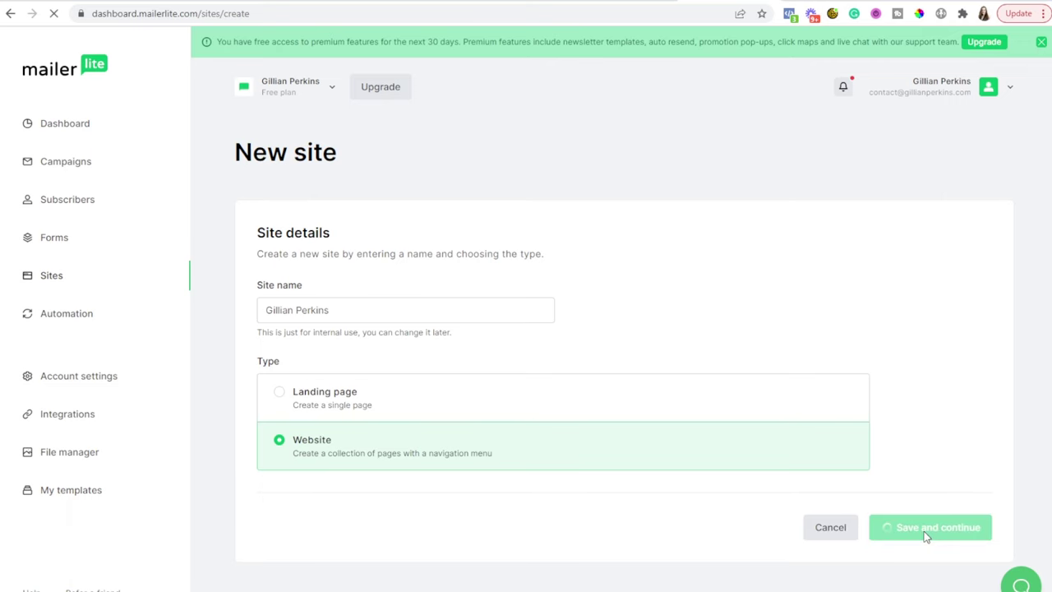
- Browse the templates and continue the form's teaser about the highly-anticipated Awesome Course waitlist
{"action": "scroll", "coordinate": [1035, 395], "scroll_direction": "down", "scroll_amount": 7}
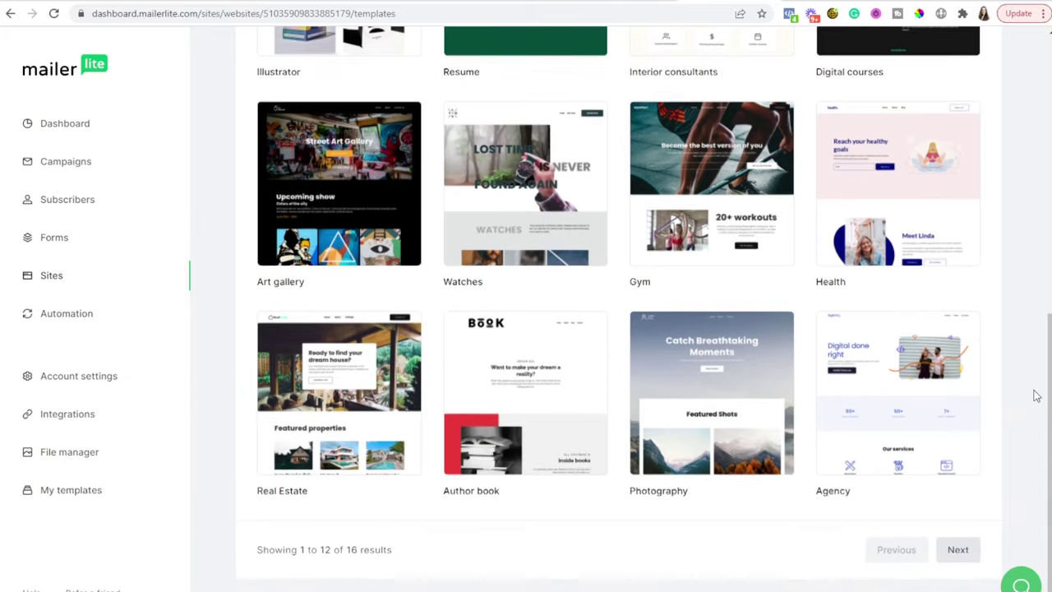
{"action": "scroll", "coordinate": [1035, 395], "scroll_direction": "up", "scroll_amount": 5}
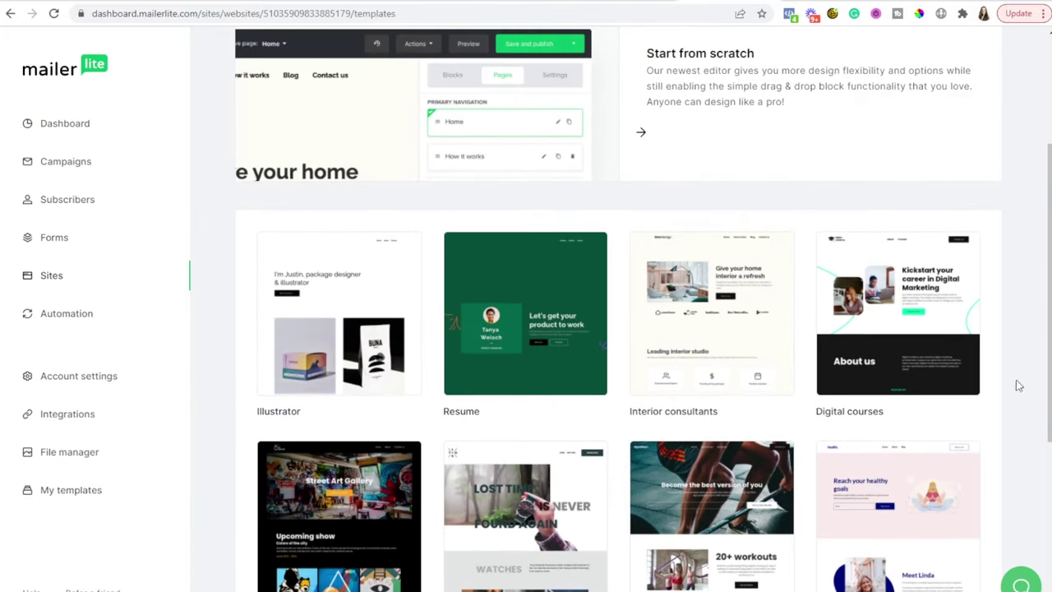
{"action": "mouse_move", "coordinate": [929, 374]}
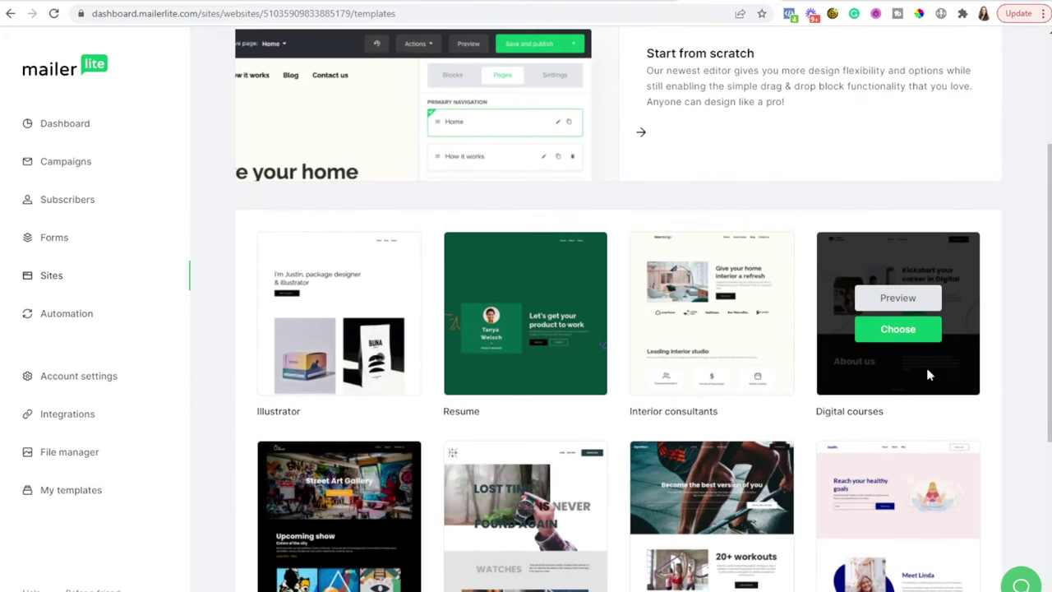
{"action": "mouse_move", "coordinate": [901, 337]}
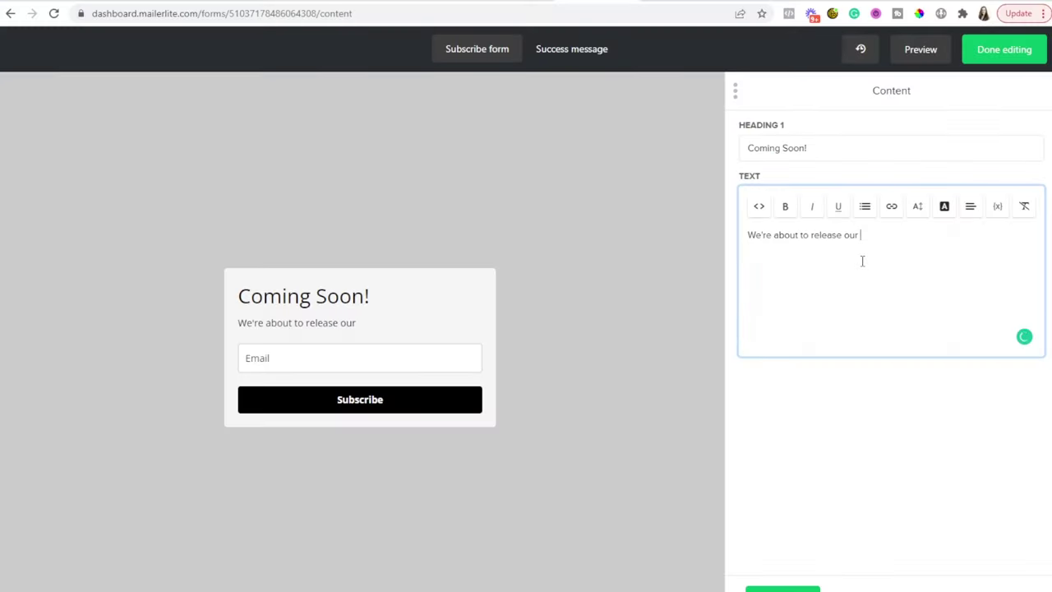
{"action": "type", "text": "highly-anticipate"}
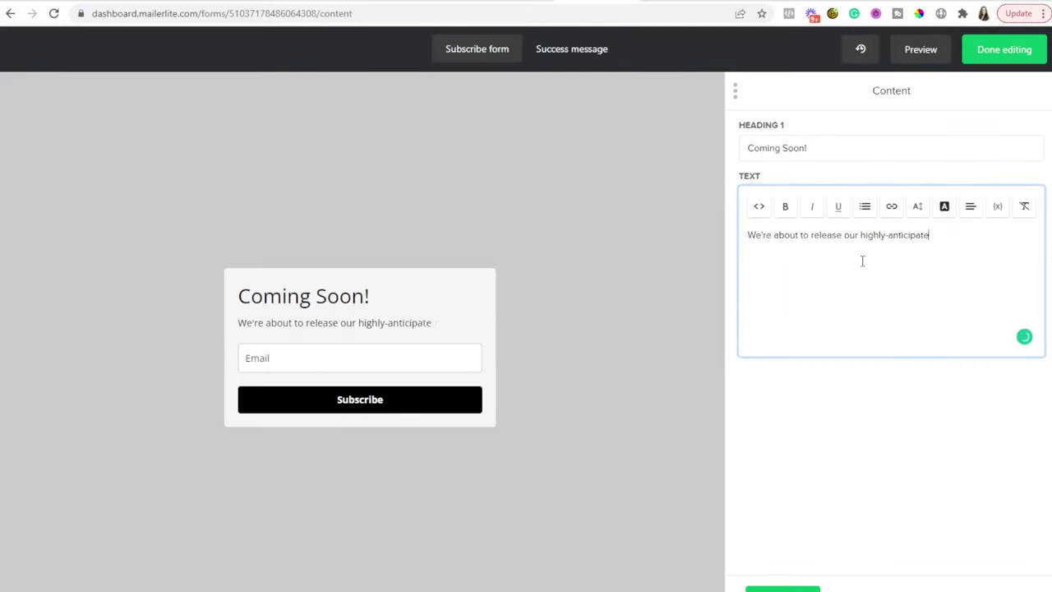
{"action": "type", "text": "d Awesome Course. S"}
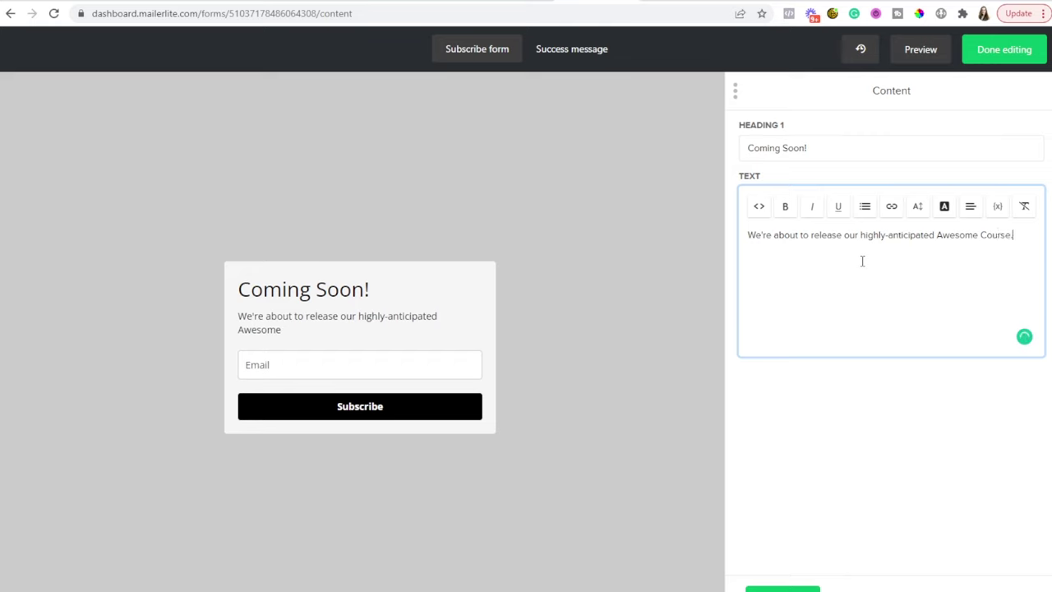
{"action": "type", "text": "oin the waitlist to find ou"}
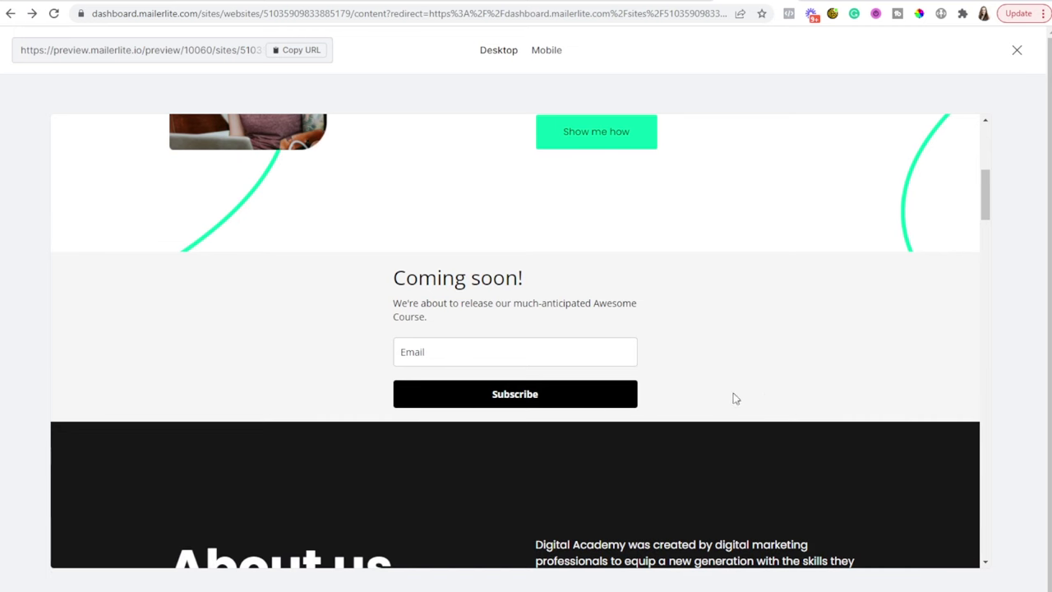
- Finish the Awesome Course teaser and start an embedded form named 'Awesome Course Waitlist'
{"action": "scroll", "coordinate": [787, 400], "scroll_direction": "up", "scroll_amount": 2}
{"action": "scroll", "coordinate": [563, 493], "scroll_direction": "up", "scroll_amount": 2}
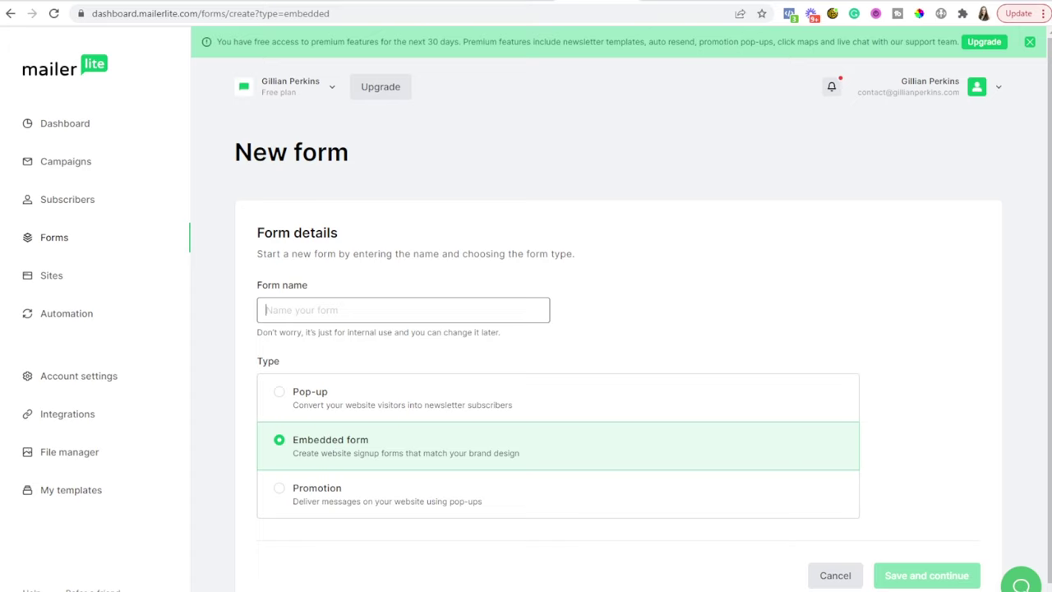
{"action": "type", "text": "Awesome Course Waitlist"}
{"action": "left_click", "coordinate": [387, 341]}
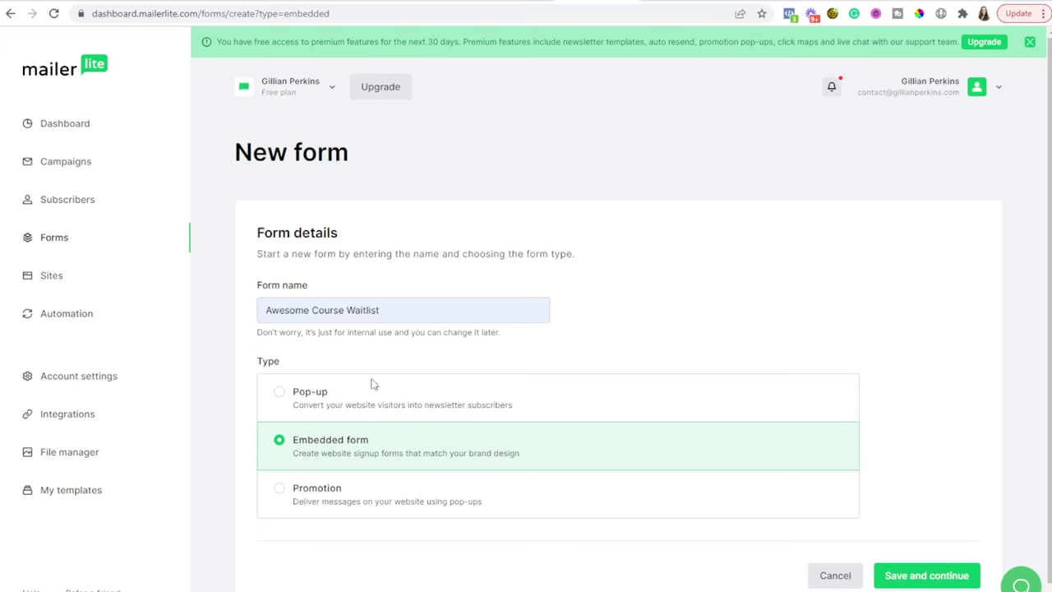
{"action": "left_click", "coordinate": [949, 574]}
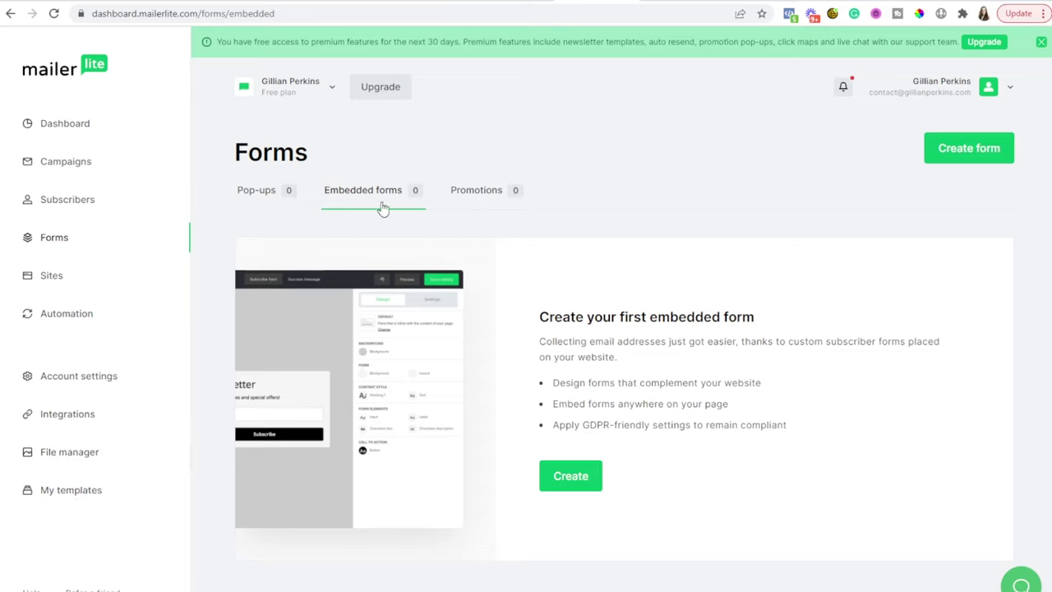
- Name the new embedded form 'Awesome Course Waitlist' and send its signups to Awesome Course Waitlist Group
{"action": "left_click", "coordinate": [570, 475]}
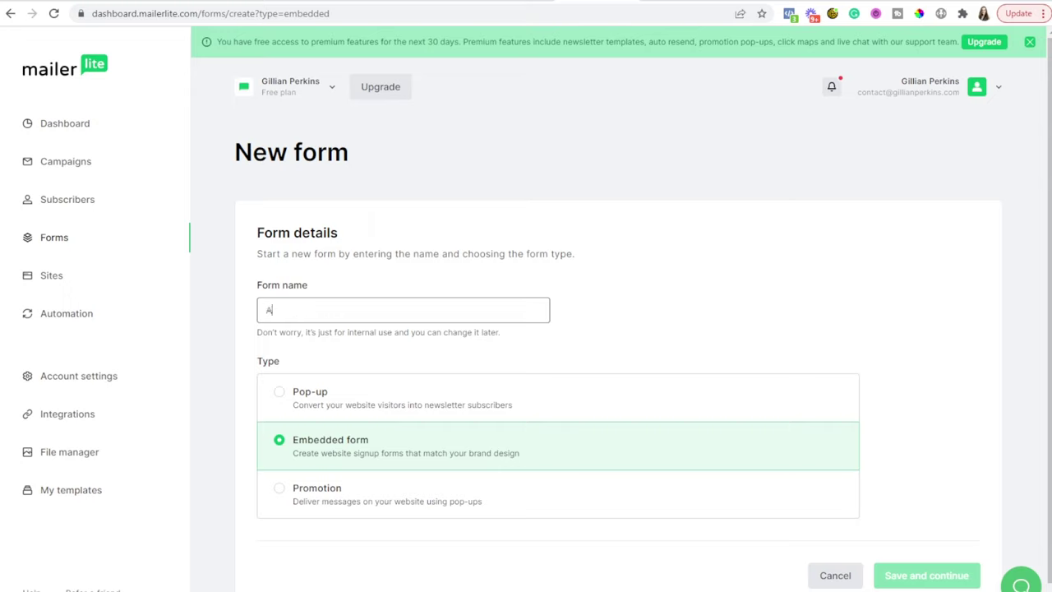
{"action": "type", "text": "Awesome Course Waitlist"}
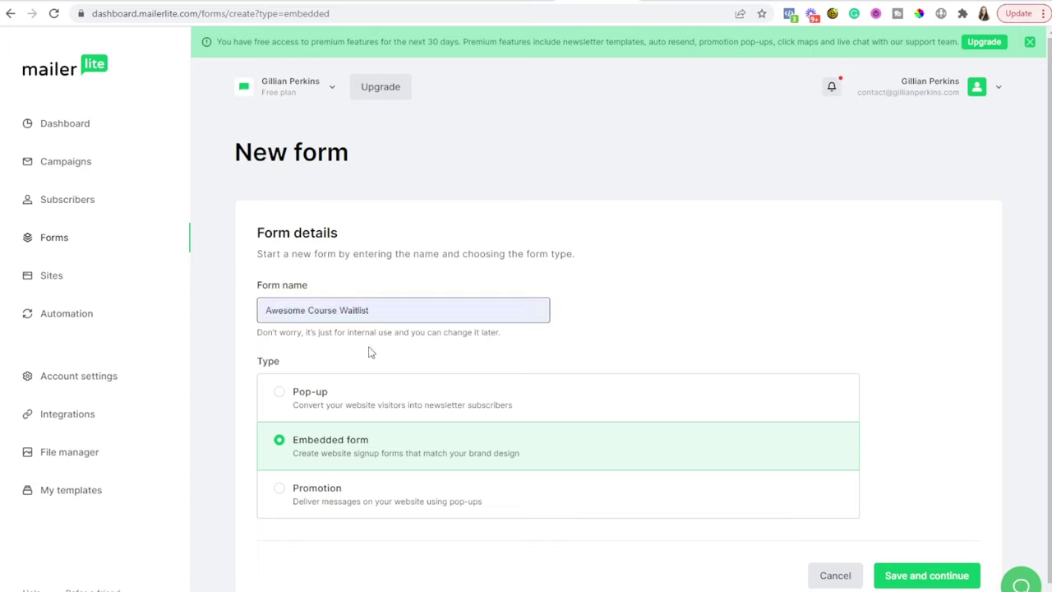
{"action": "left_click", "coordinate": [370, 346]}
{"action": "left_click", "coordinate": [636, 319]}
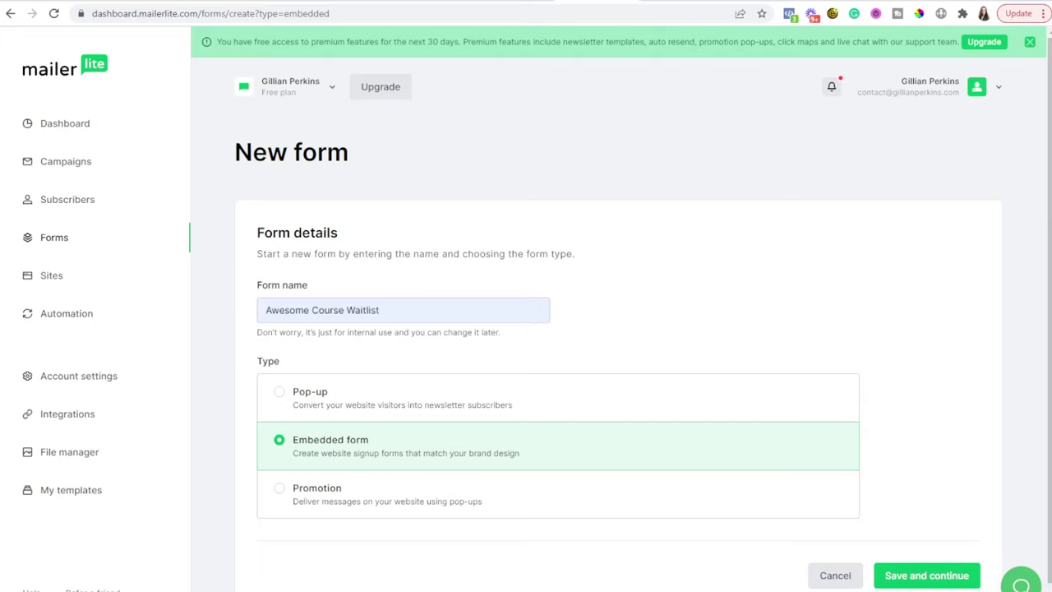
{"action": "left_click", "coordinate": [946, 572]}
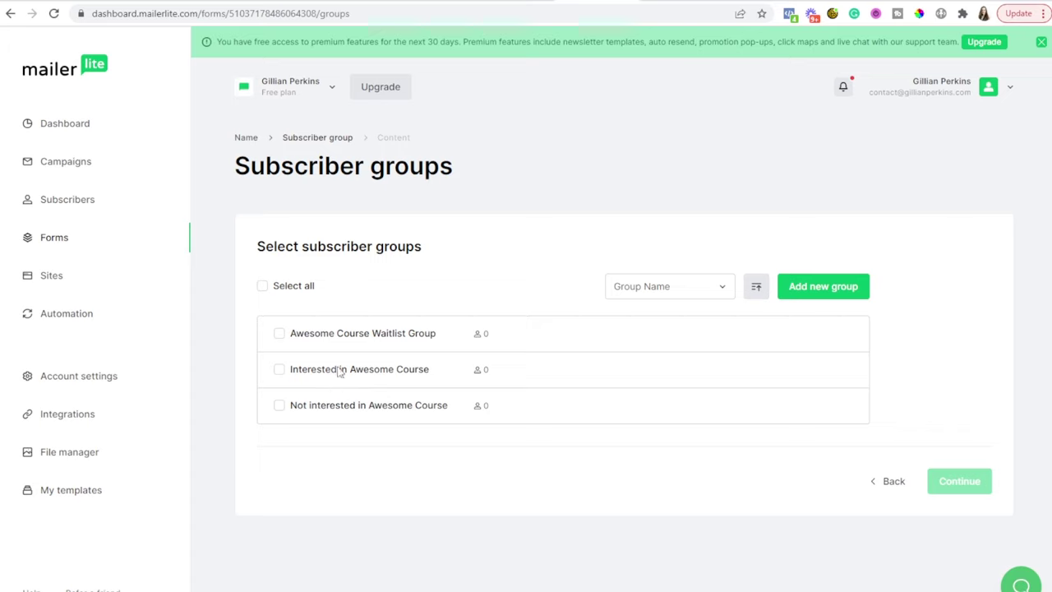
{"action": "left_click", "coordinate": [279, 335]}
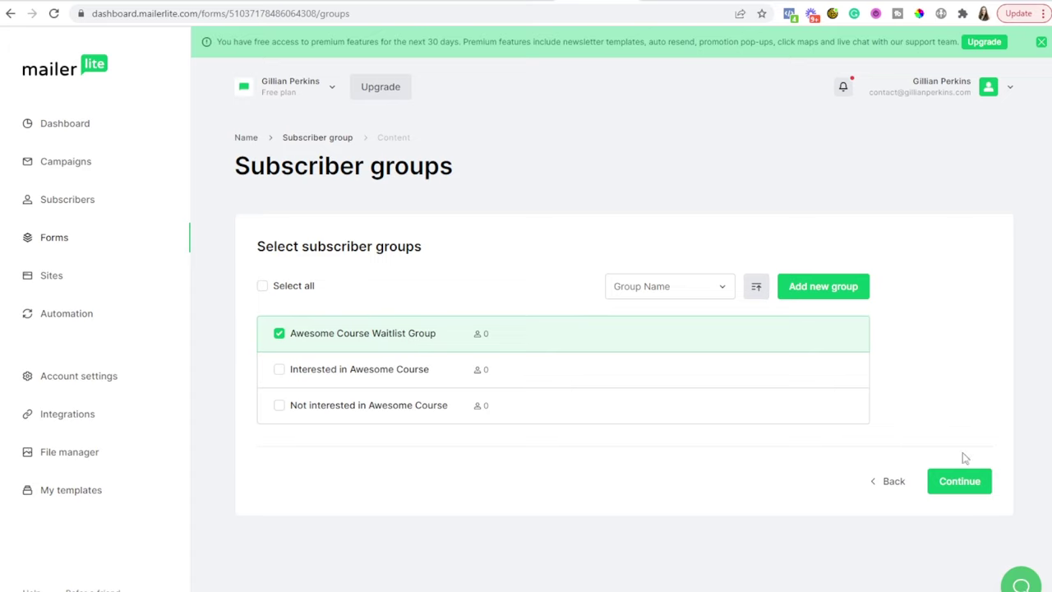
{"action": "left_click", "coordinate": [957, 482]}
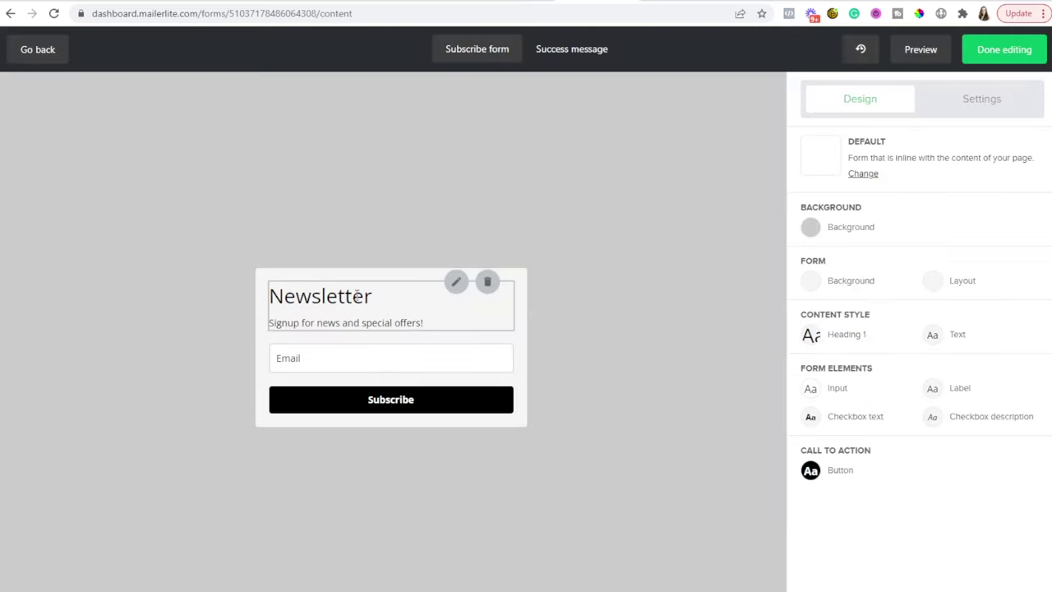
- Change the Newsletter heading to 'Coming Soon!' and begin the text 'We're about to release our highly anticipated…'
{"action": "left_click", "coordinate": [395, 306]}
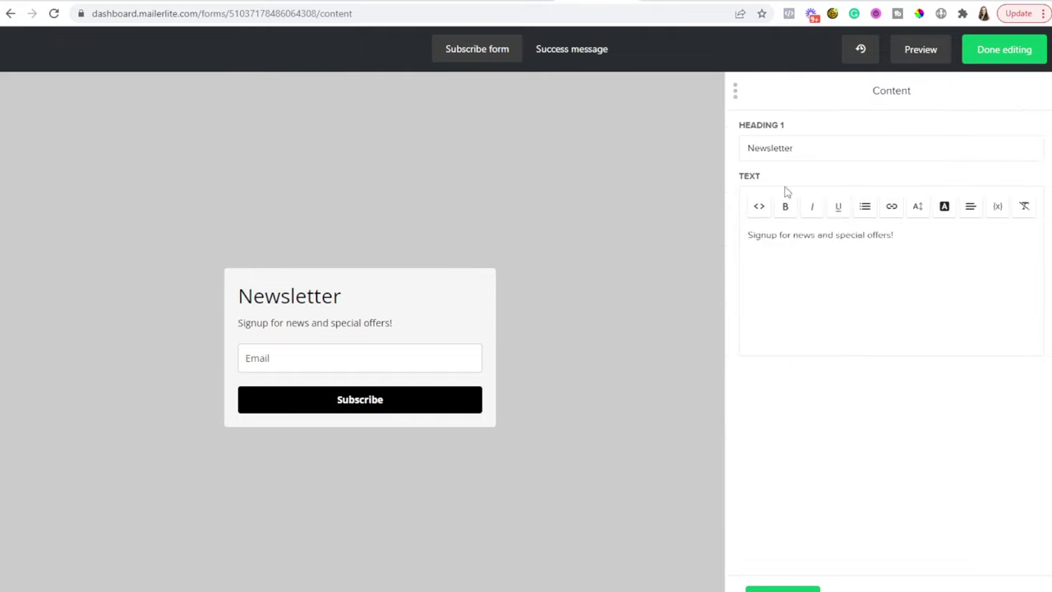
{"action": "double_click", "coordinate": [764, 150]}
{"action": "type", "text": "Awesome Course"}
{"action": "key", "text": "ctrl+a"}
{"action": "type", "text": "Coming Soon!"}
{"action": "left_click", "coordinate": [862, 260]}
{"action": "key", "text": "ctrl+a"}
{"action": "type", "text": "We're about to release our highly anticipated Awe"}
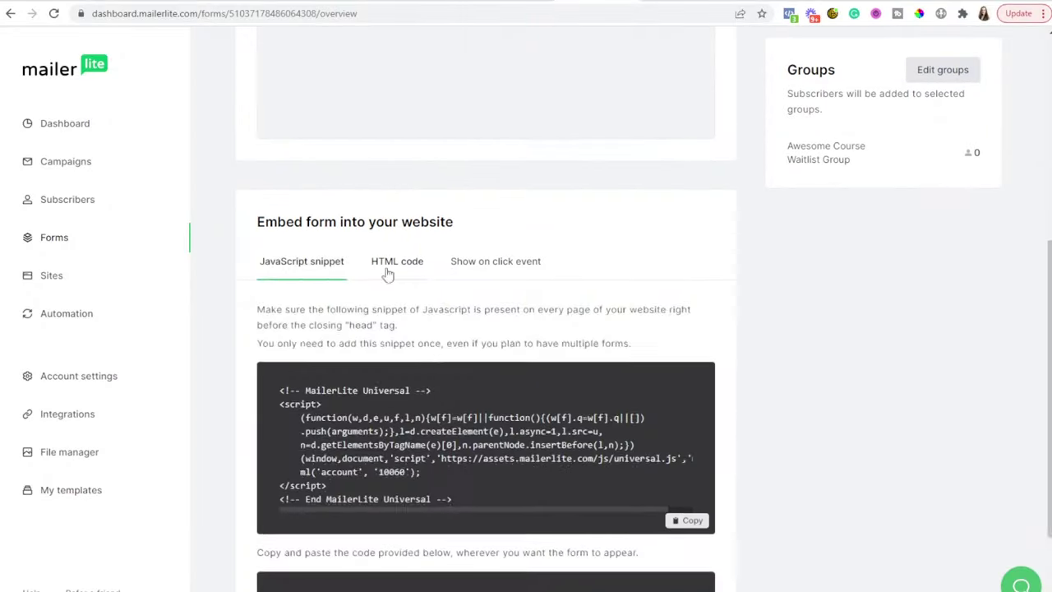
- Copy the waitlist form's HTML embed code and save it into the About page
{"action": "left_click", "coordinate": [399, 269]}
{"action": "left_click", "coordinate": [685, 556]}
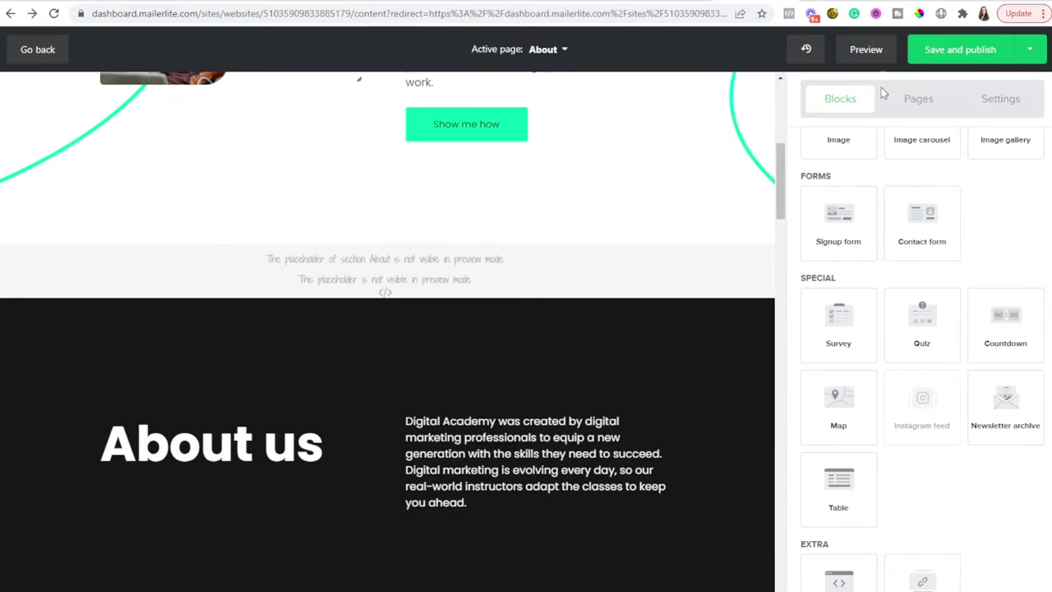
{"action": "left_click", "coordinate": [865, 49]}
- Scroll the desktop preview down to the new Coming soon signup section
{"action": "scroll", "coordinate": [437, 217], "scroll_direction": "down", "scroll_amount": 1}
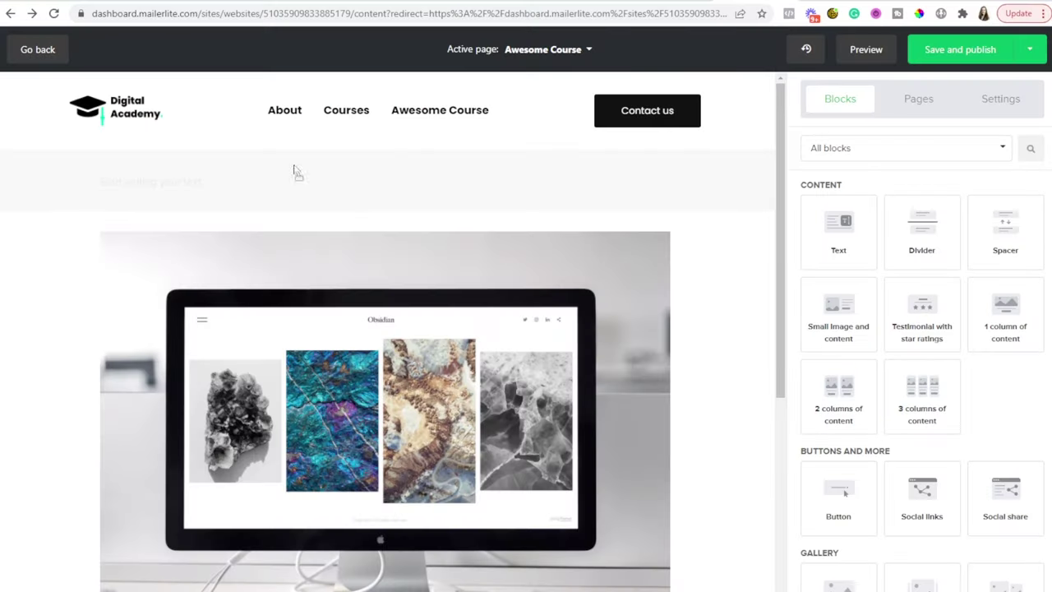
{"action": "scroll", "coordinate": [958, 357], "scroll_direction": "down", "scroll_amount": 5}
- Place a two-column block above the course image, without text or buttons, with the image on the left
{"action": "scroll", "coordinate": [951, 430], "scroll_direction": "down", "scroll_amount": 5}
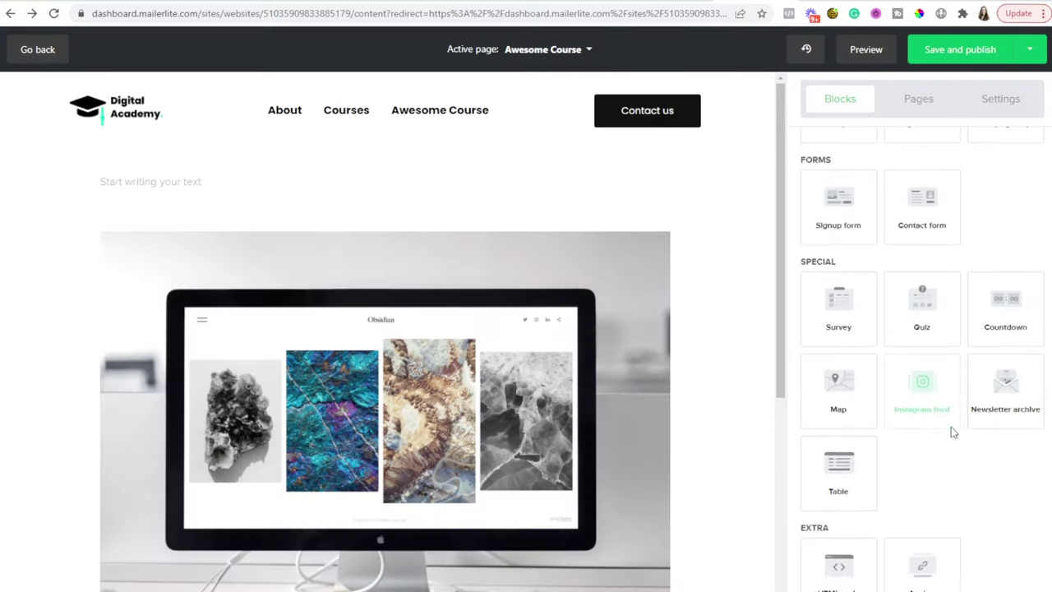
{"action": "scroll", "coordinate": [986, 329], "scroll_direction": "up", "scroll_amount": 10}
{"action": "left_click_drag", "start_coordinate": [838, 394], "coordinate": [444, 263]}
{"action": "left_click", "coordinate": [296, 345]}
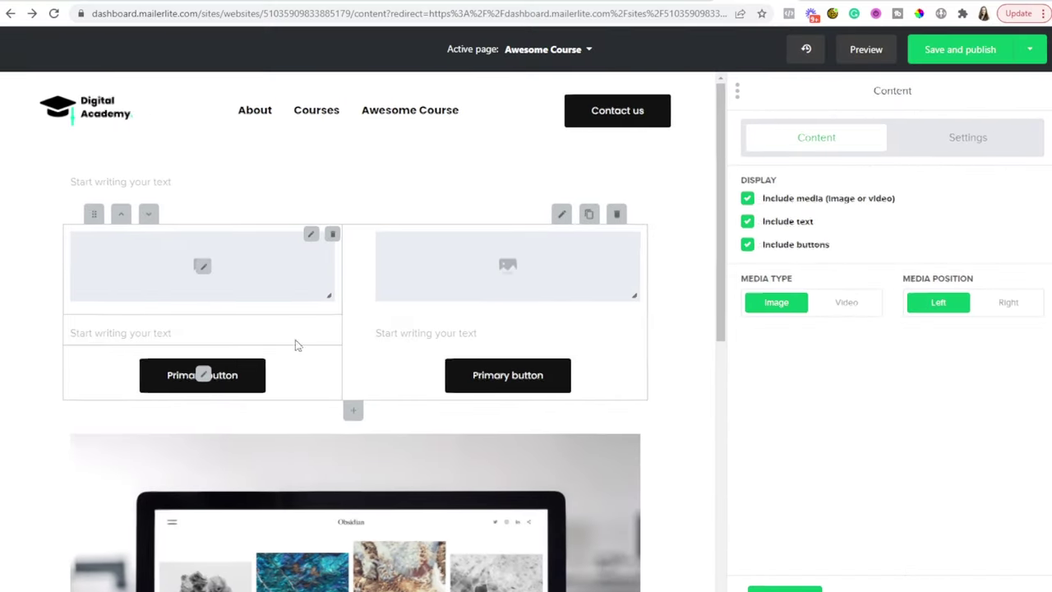
{"action": "left_click", "coordinate": [745, 221]}
{"action": "left_click", "coordinate": [745, 244]}
{"action": "left_click", "coordinate": [197, 269]}
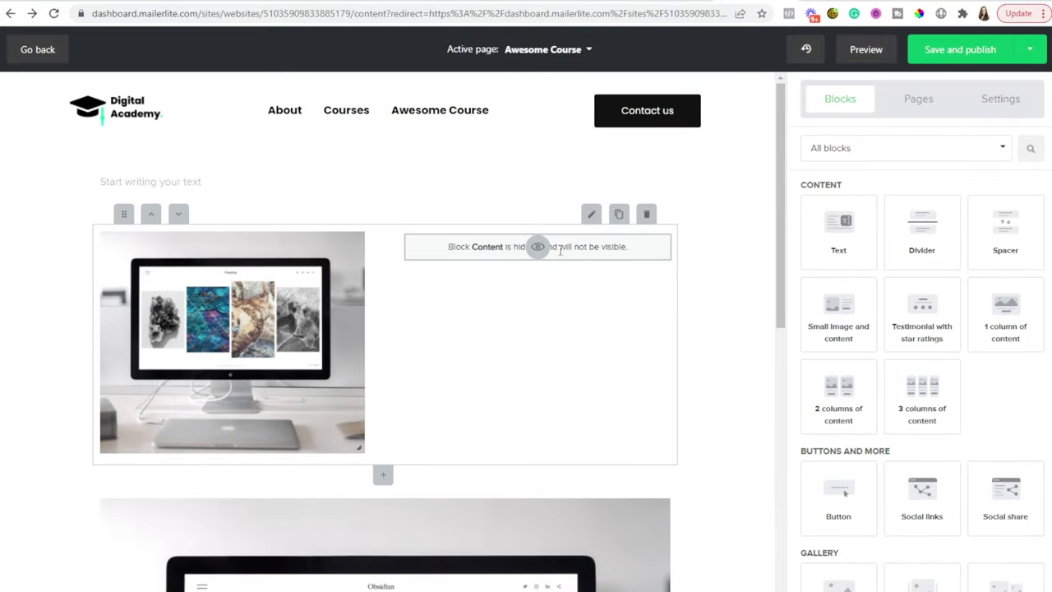
{"action": "left_click", "coordinate": [538, 247]}
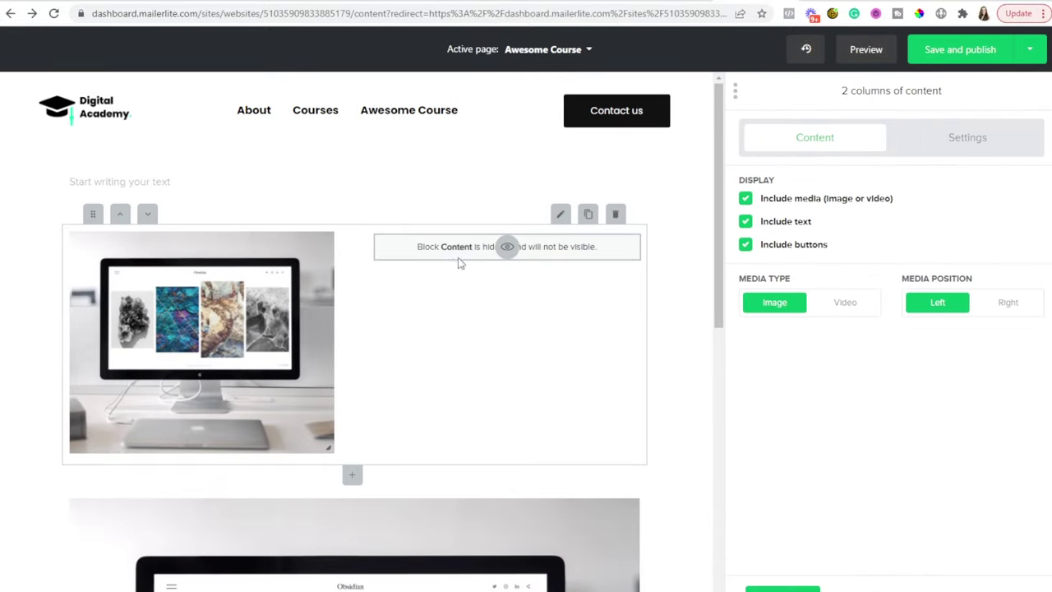
{"action": "left_click", "coordinate": [507, 247]}
- Fill the right column with an 'Awesome Course' heading, course description and a 'Buy Now' button
{"action": "type", "text": "Awesome Course"}
{"action": "key", "text": "Return"}
{"action": "type", "text": "Our hig"}
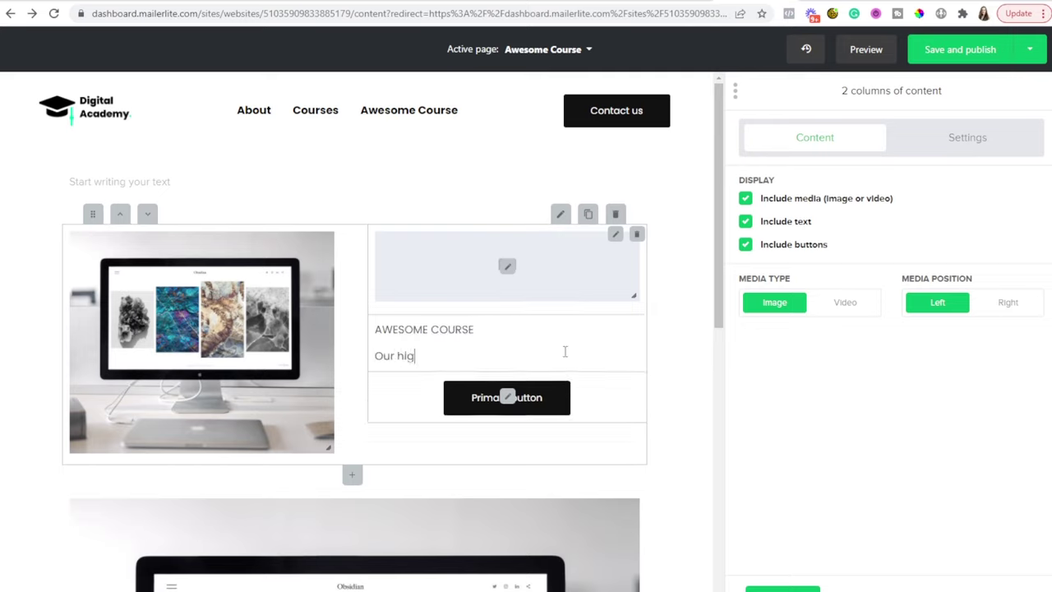
{"action": "type", "text": "hly-anticipated Awesome Course will tea"}
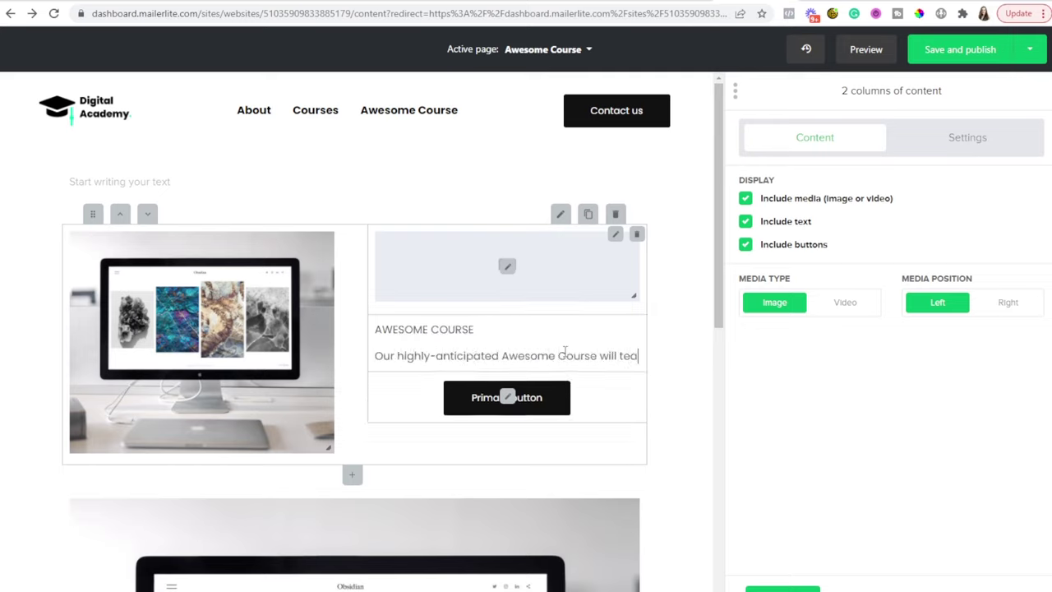
{"action": "type", "text": "ch you everything you need to know to succeed in life."}
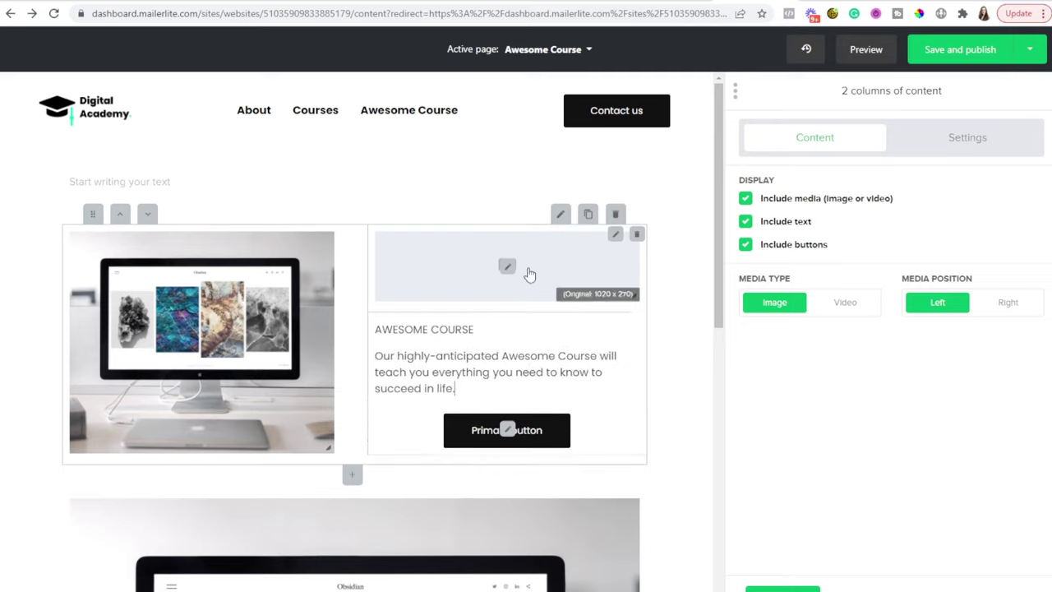
{"action": "left_click", "coordinate": [505, 430]}
{"action": "triple_click", "coordinate": [796, 148]}
{"action": "type", "text": "Buy Now"}
{"action": "triple_click", "coordinate": [424, 329]}
{"action": "left_click", "coordinate": [921, 183]}
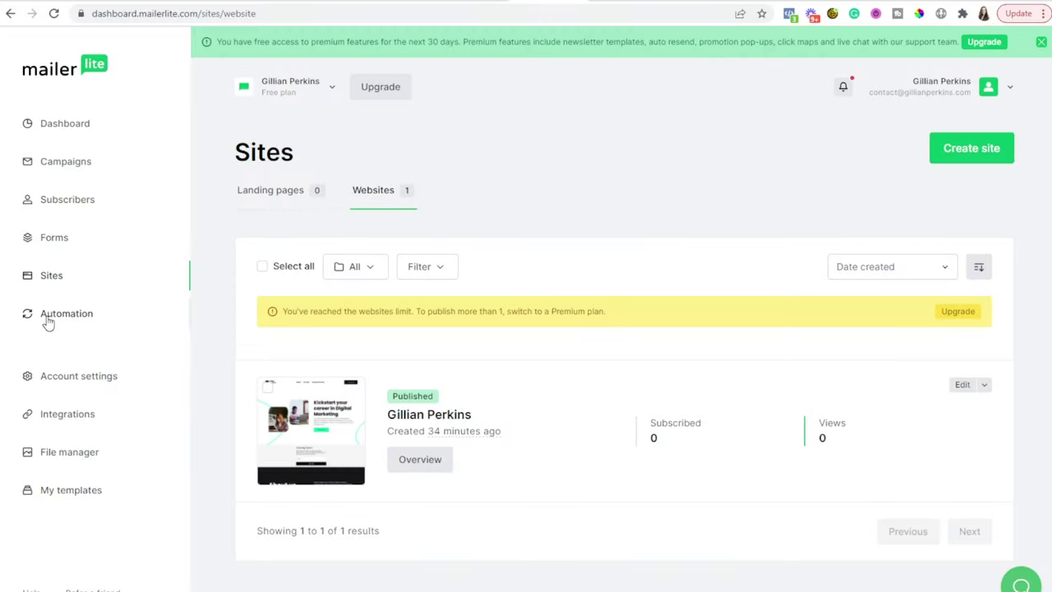
- Go to the Automations page from the left sidebar
{"action": "left_click", "coordinate": [47, 321]}
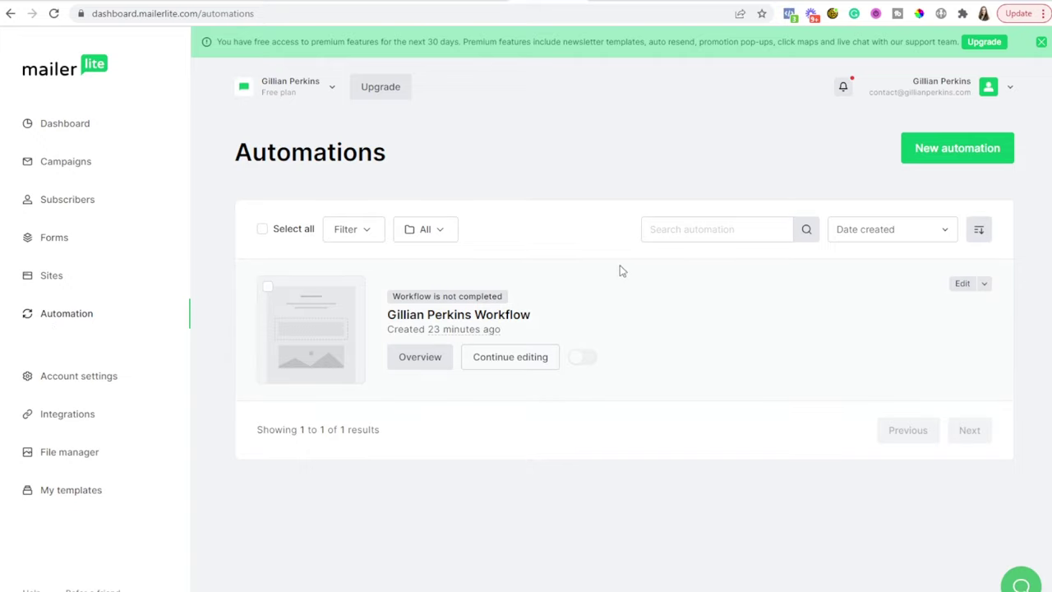
- Start a new automation triggered by completing the Awesome Course Waitlist form and save the trigger
{"action": "left_click", "coordinate": [970, 152]}
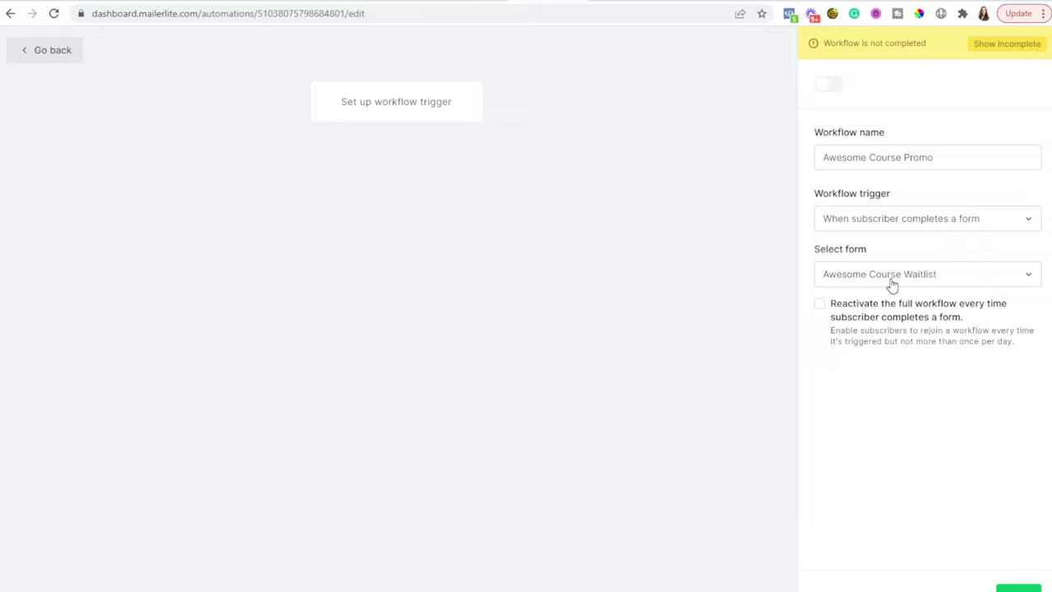
{"action": "left_click", "coordinate": [892, 280]}
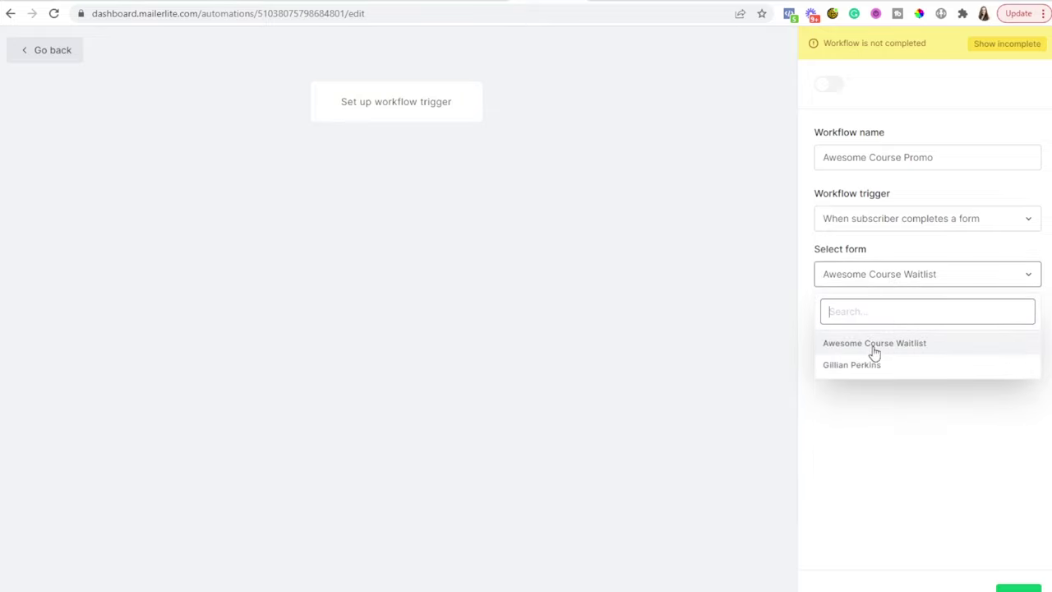
{"action": "left_click", "coordinate": [874, 343]}
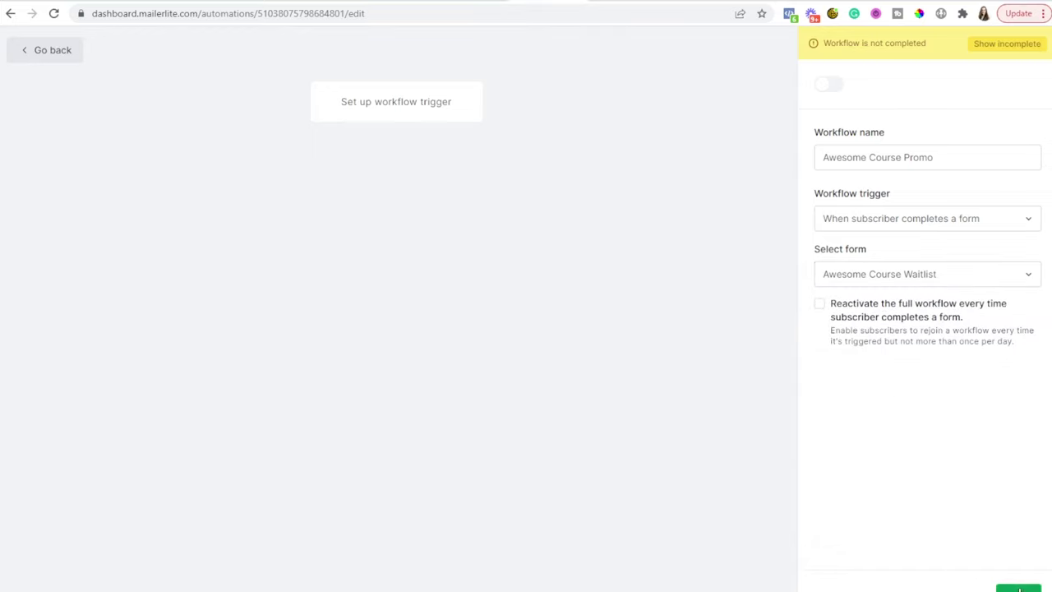
{"action": "left_click", "coordinate": [1018, 588]}
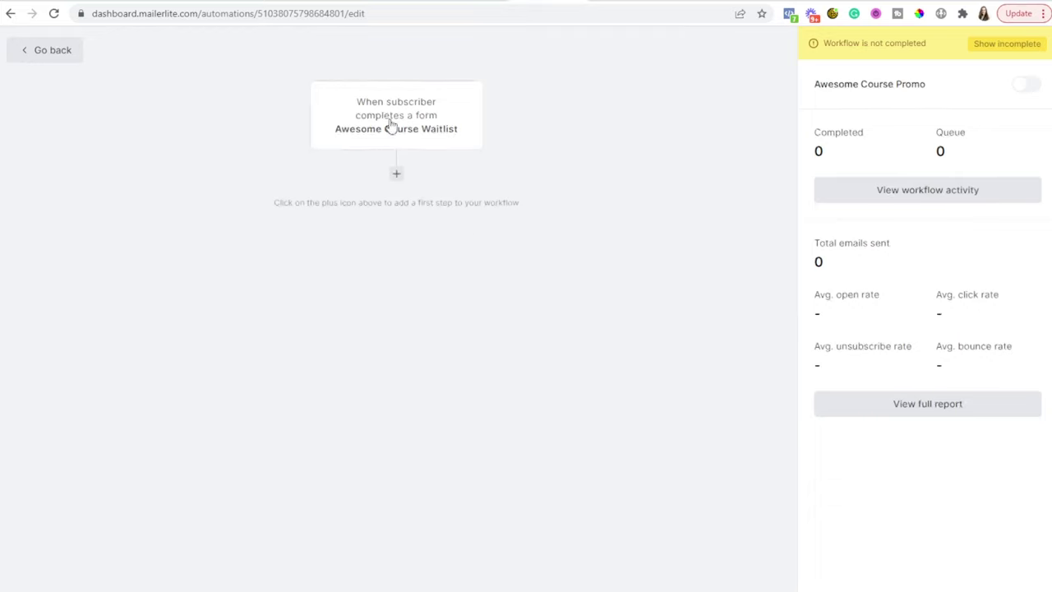
{"action": "left_click", "coordinate": [396, 175]}
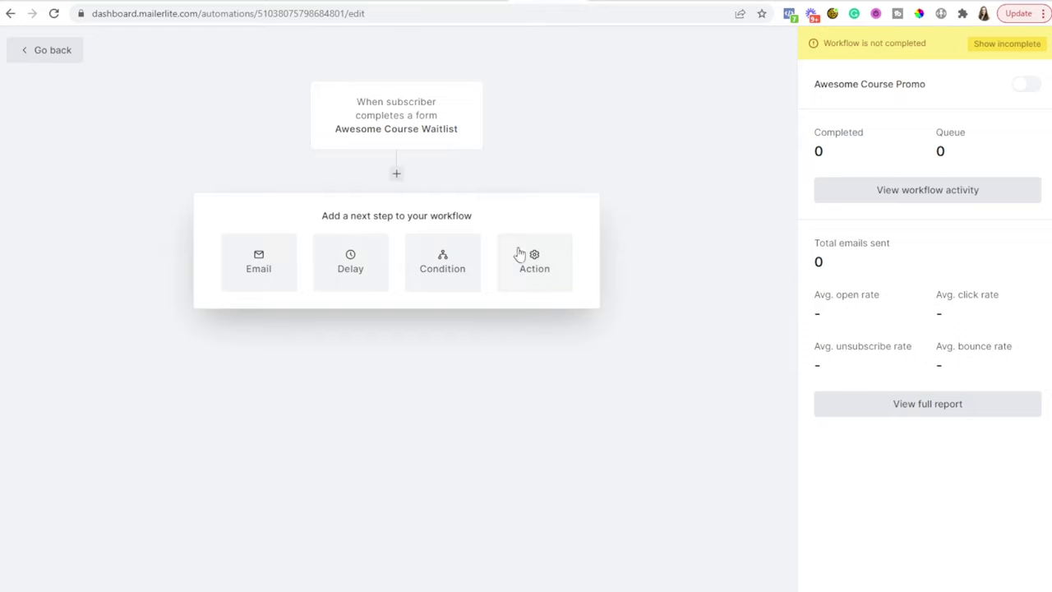
- Add two email steps, giving the second the name 'Email #2' and subject 'It's almost time!'
{"action": "left_click", "coordinate": [247, 283]}
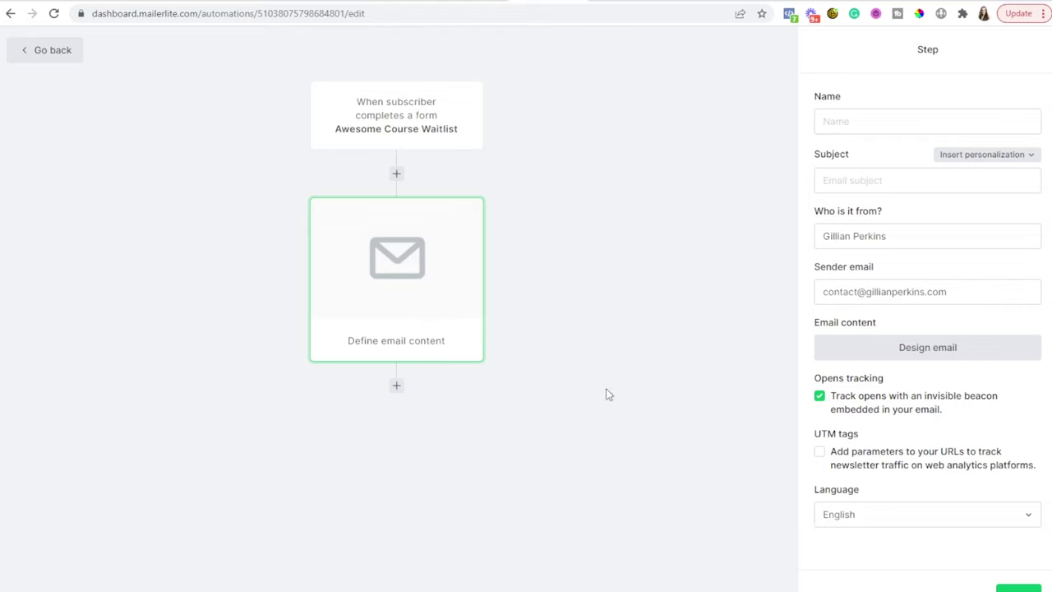
{"action": "left_click", "coordinate": [395, 385]}
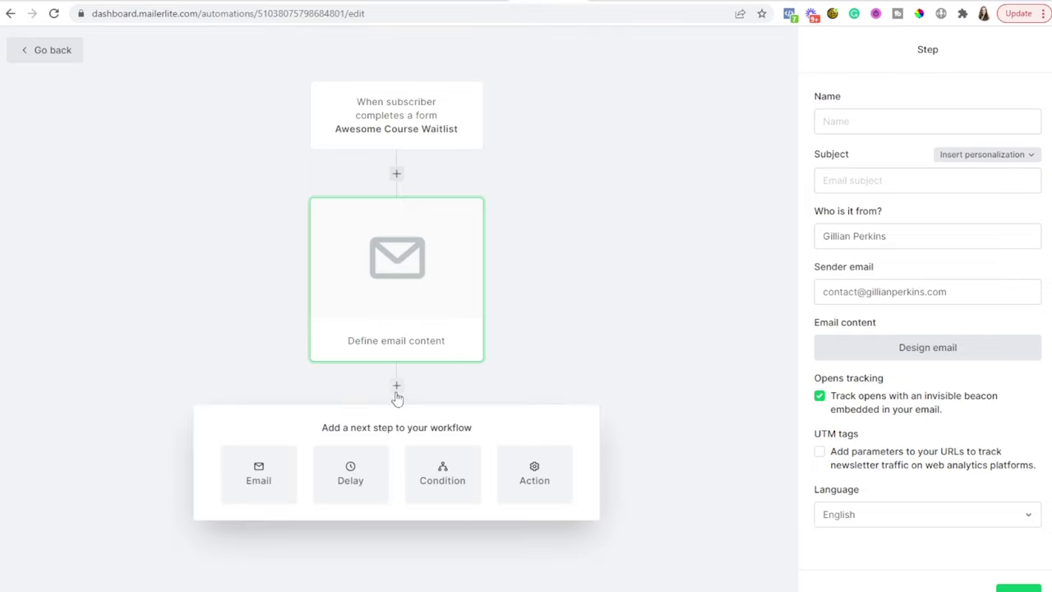
{"action": "left_click", "coordinate": [279, 494]}
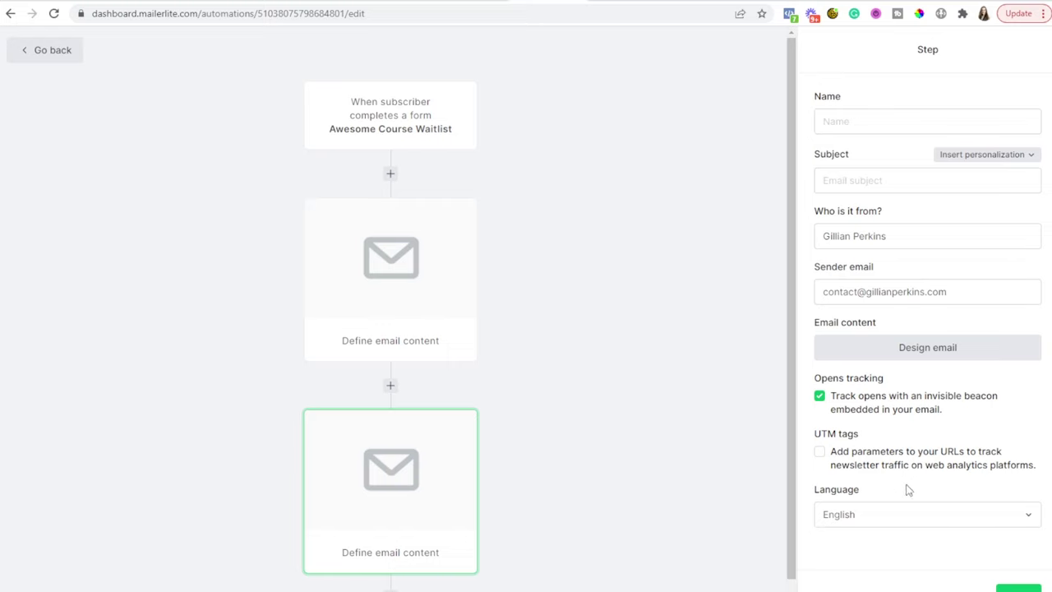
{"action": "left_click", "coordinate": [912, 352]}
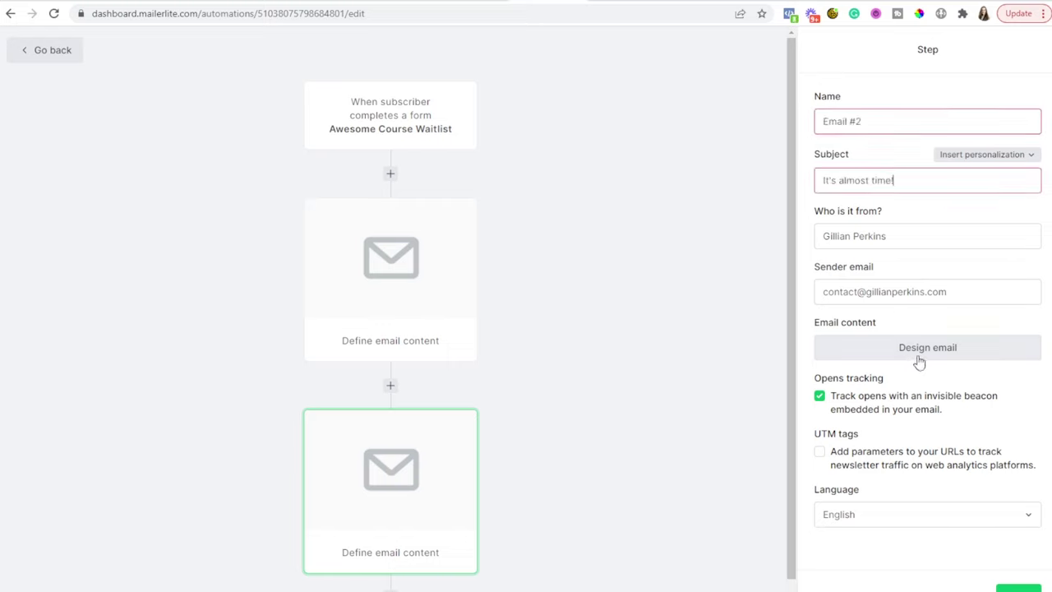
{"action": "left_click", "coordinate": [922, 359]}
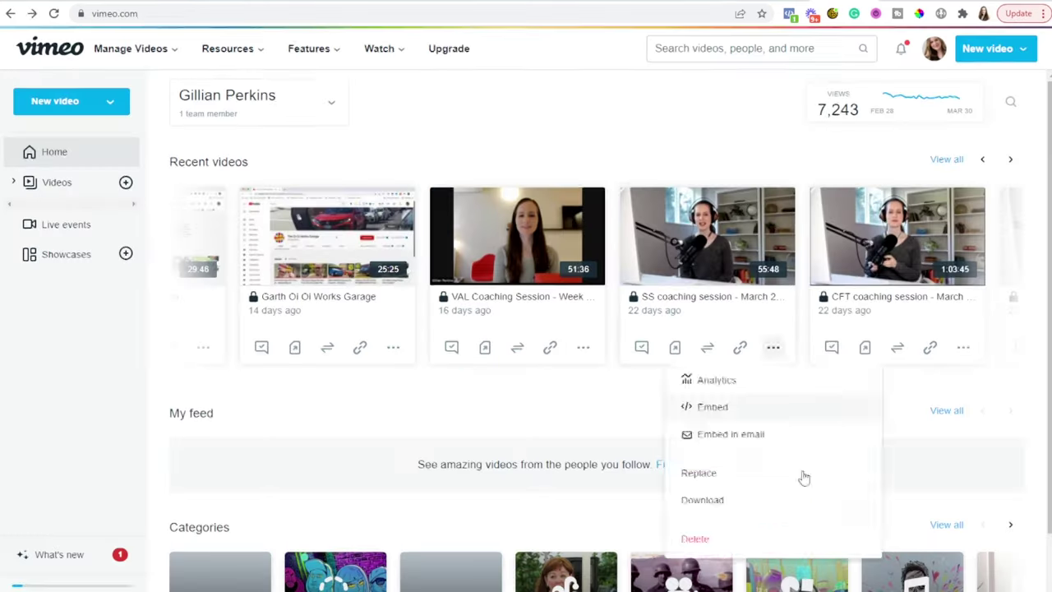
- Adjust the title overlay in the video's embed player, save it, and dismiss the thumbnail tip
{"action": "left_click", "coordinate": [737, 406]}
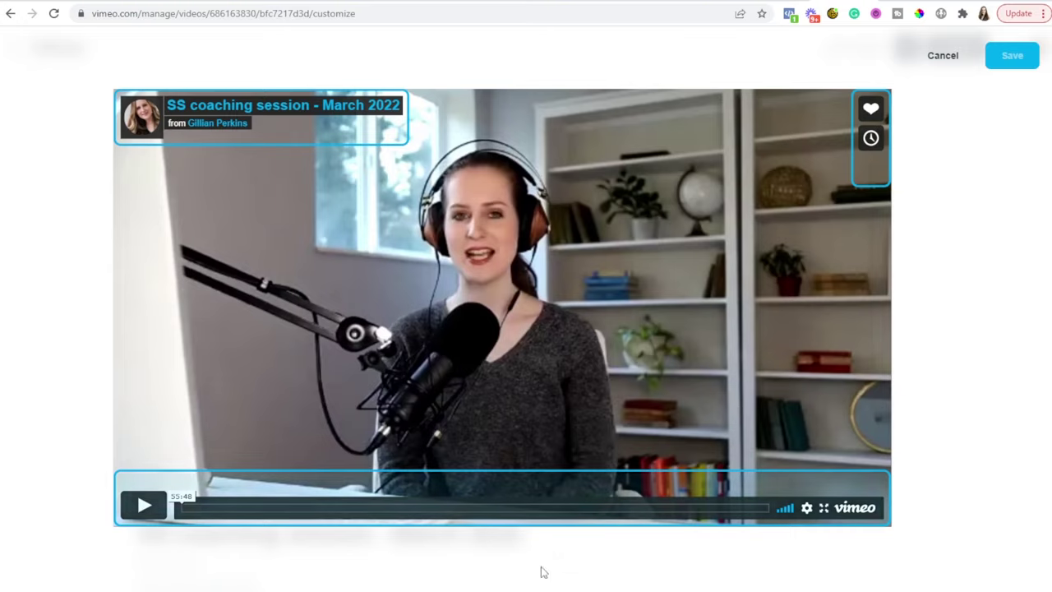
{"action": "left_click", "coordinate": [235, 117]}
{"action": "left_click", "coordinate": [1012, 55]}
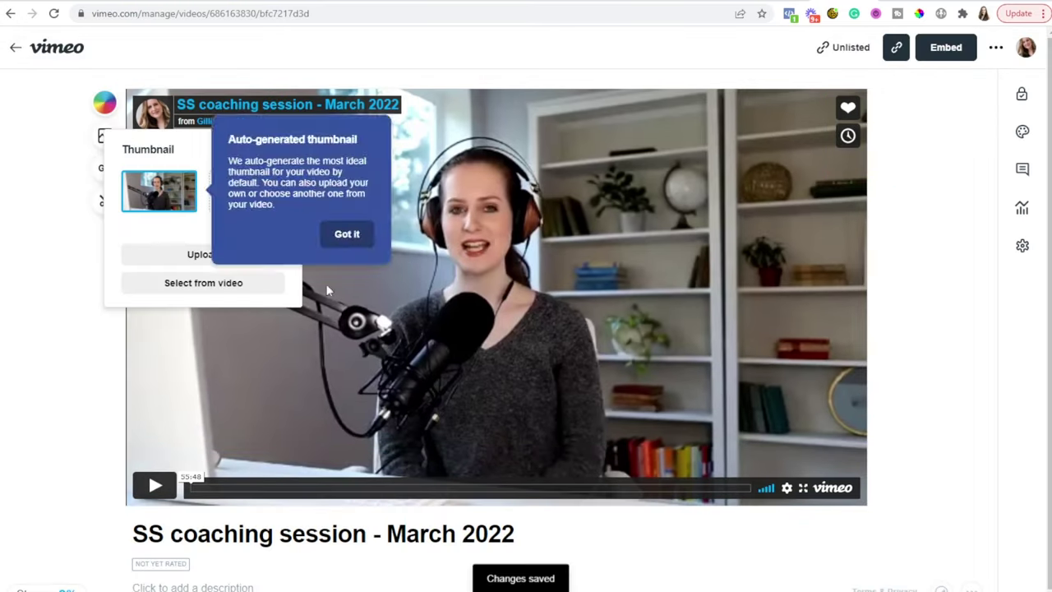
{"action": "left_click", "coordinate": [346, 234]}
{"action": "left_click", "coordinate": [1027, 235]}
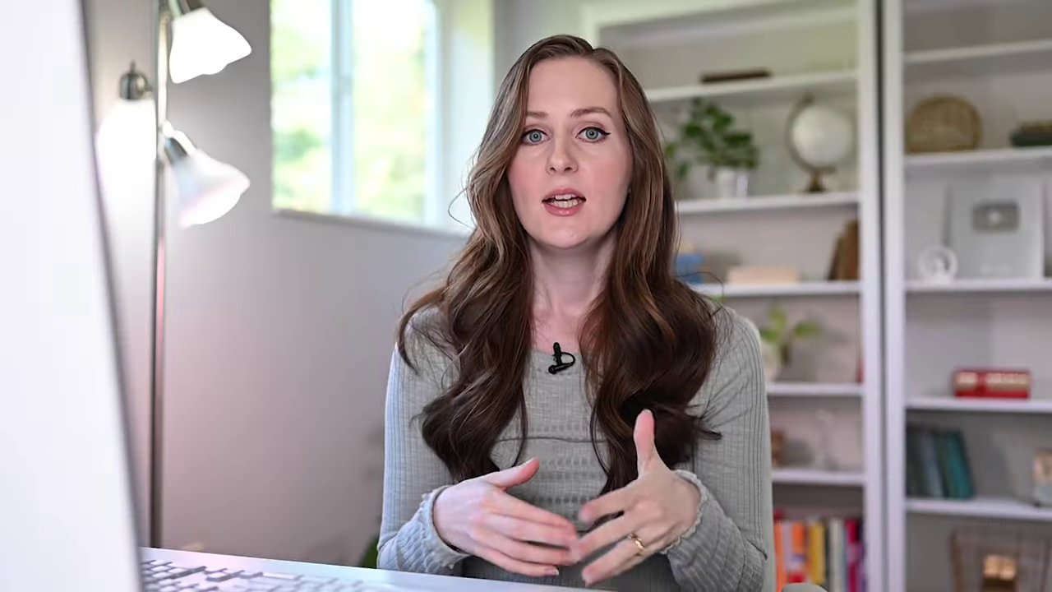